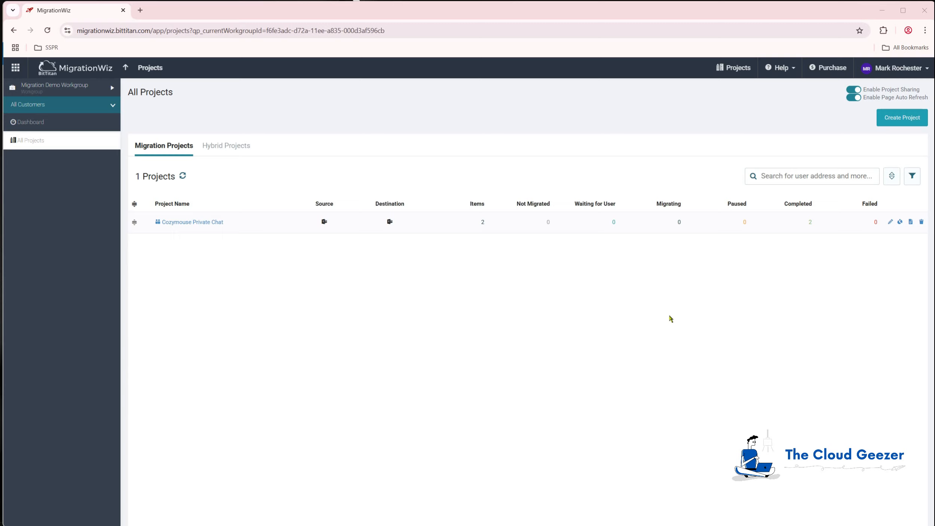
Step: Open the SharePoint Online to Google Shared Drives Migration Guide from the Perform a Migration section of the BitTitan Help Center
{"action": "left_click", "coordinate": [788, 70]}
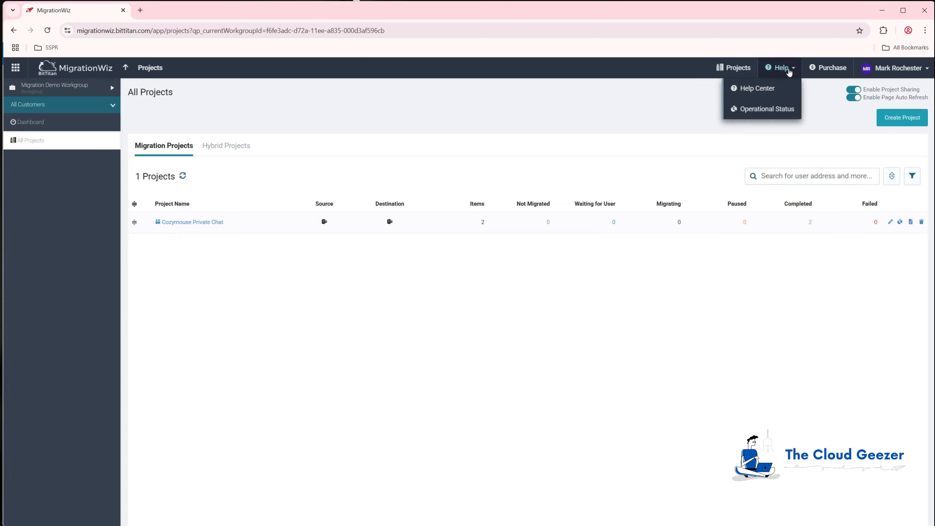
{"action": "left_click", "coordinate": [763, 90]}
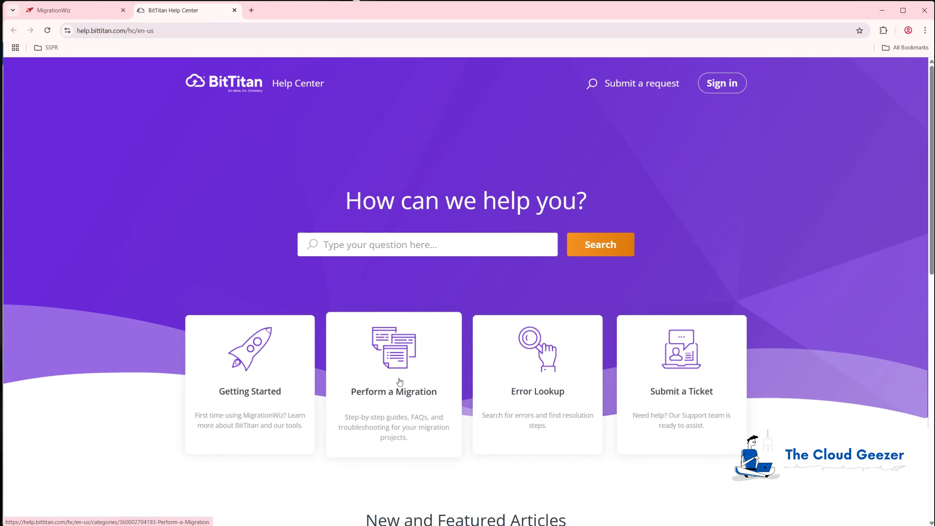
{"action": "left_click", "coordinate": [398, 360]}
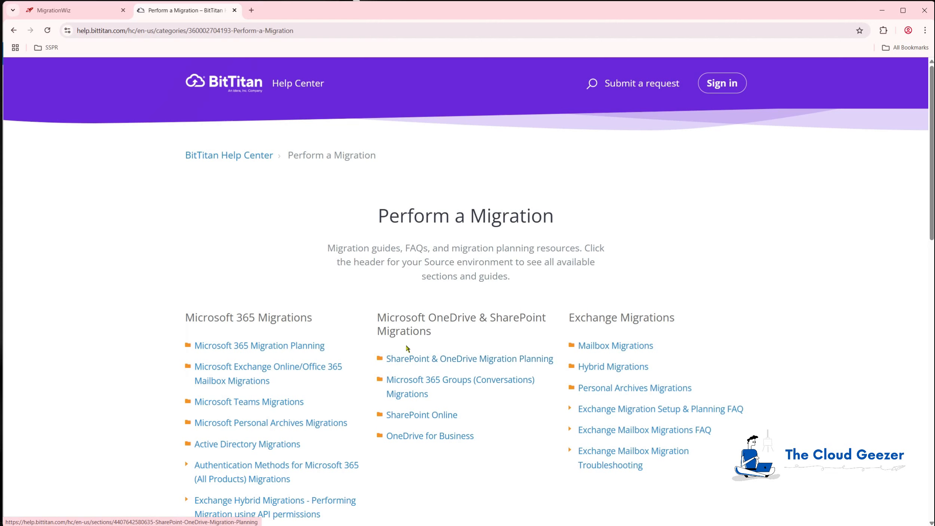
{"action": "left_click", "coordinate": [416, 416]}
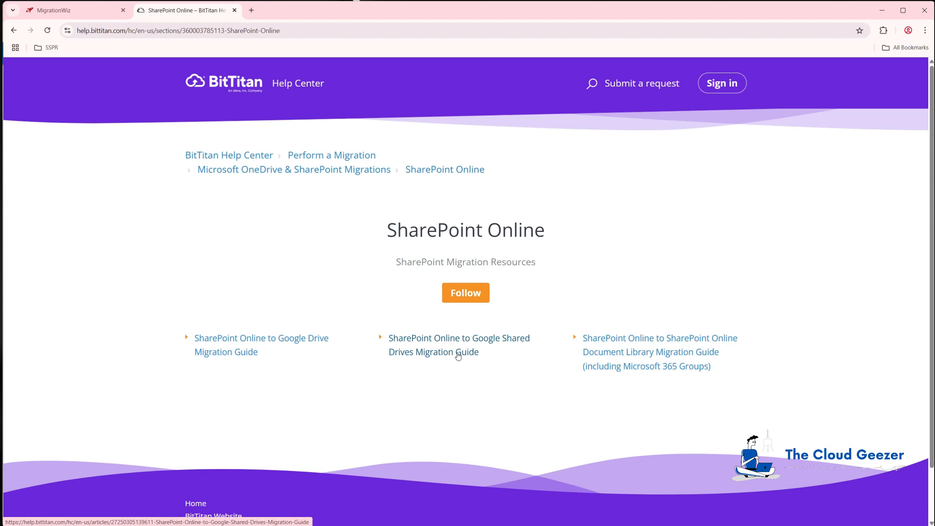
{"action": "left_click", "coordinate": [454, 340]}
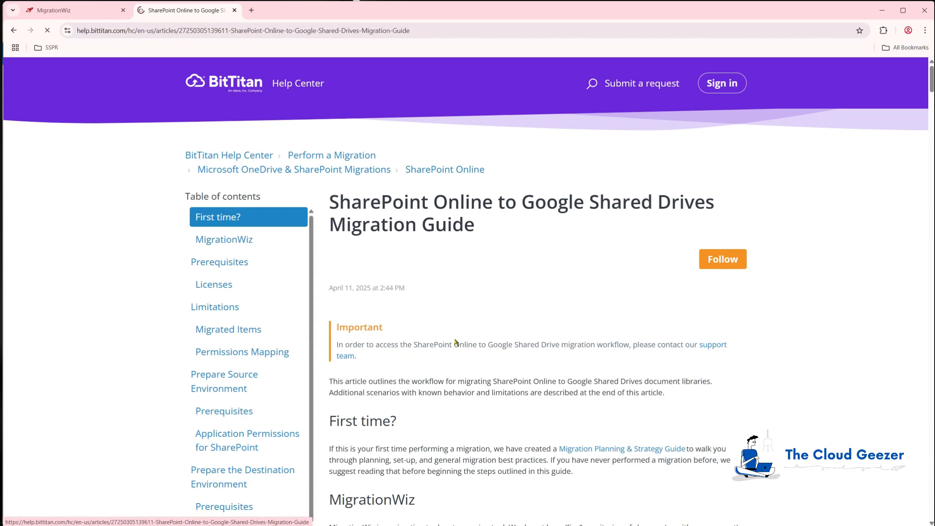
Step: Read the guide's prerequisites, license details and limitations for migrating SharePoint Online to Google Shared Drives
{"action": "scroll", "coordinate": [456, 337], "scroll_direction": "down", "scroll_amount": 3}
{"action": "scroll", "coordinate": [469, 304], "scroll_direction": "down", "scroll_amount": 6}
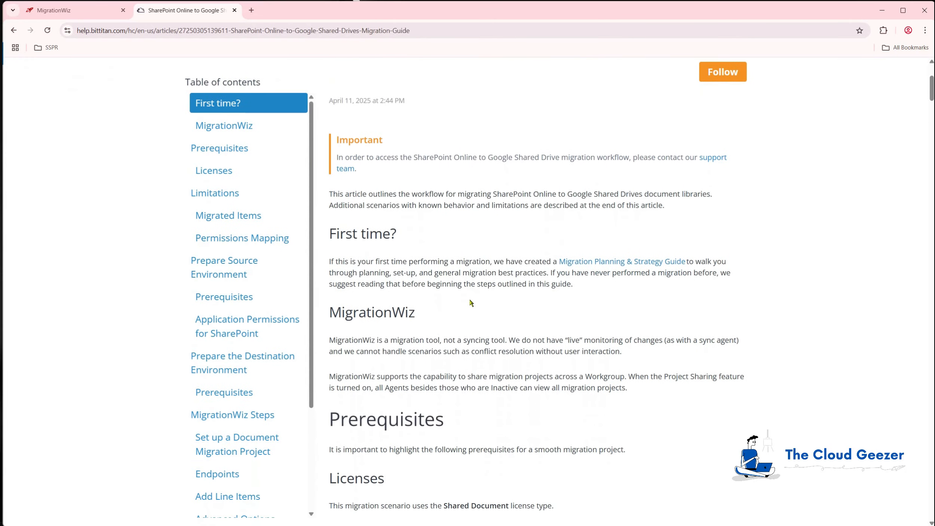
{"action": "scroll", "coordinate": [470, 302], "scroll_direction": "down", "scroll_amount": 1}
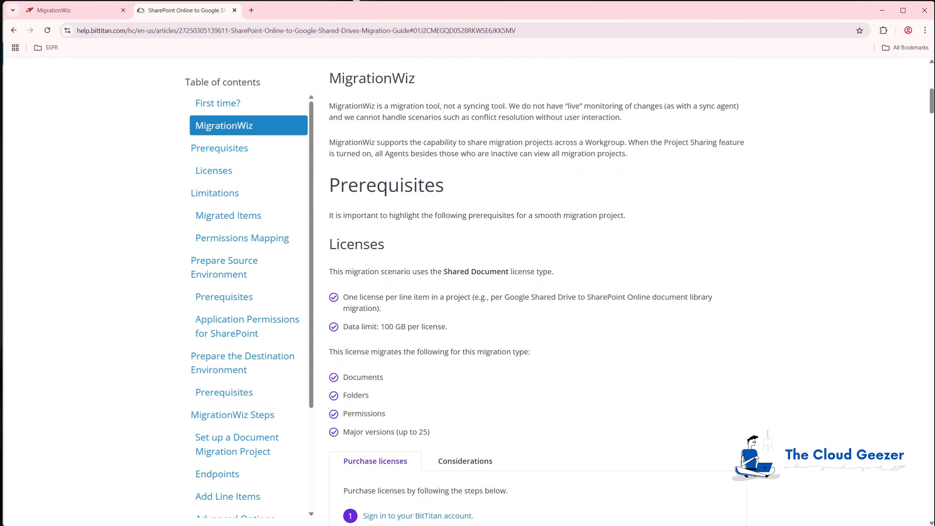
{"action": "scroll", "coordinate": [653, 190], "scroll_direction": "down", "scroll_amount": 4}
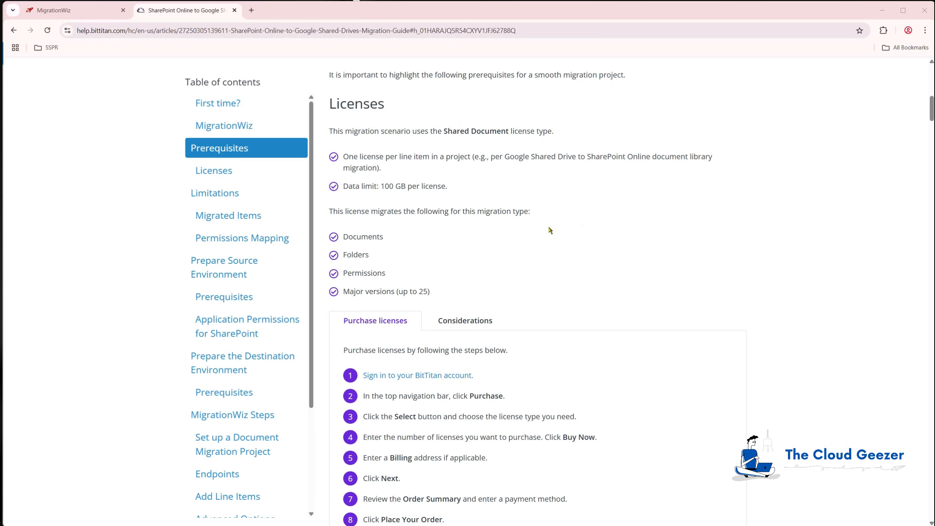
{"action": "scroll", "coordinate": [548, 231], "scroll_direction": "down", "scroll_amount": 7}
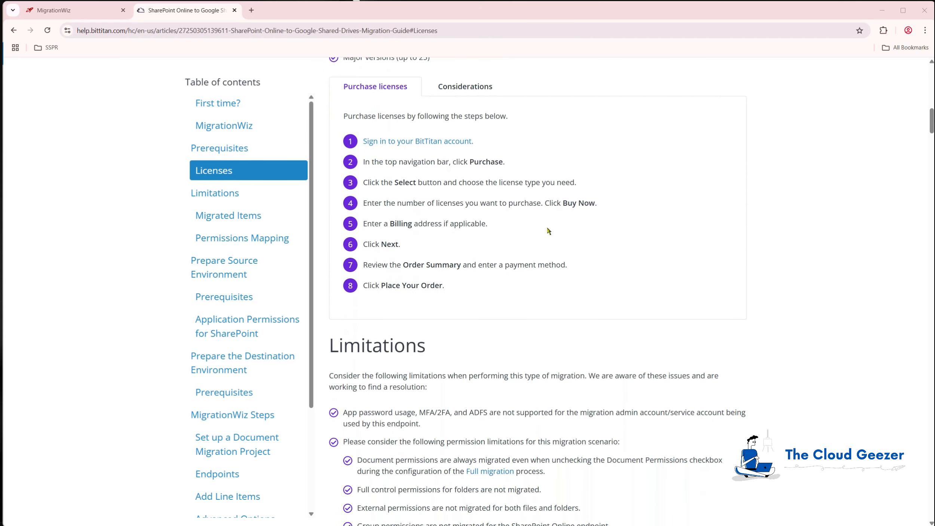
{"action": "scroll", "coordinate": [549, 231], "scroll_direction": "down", "scroll_amount": 5}
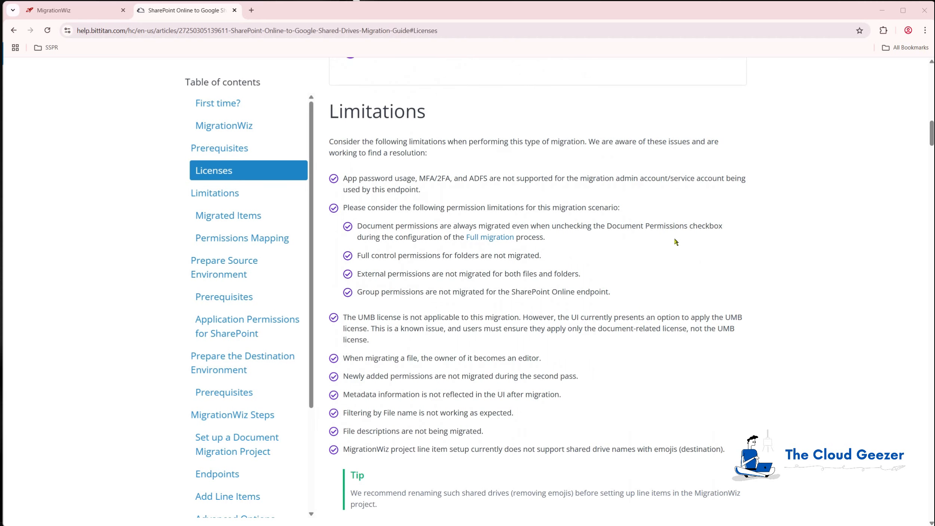
{"action": "left_click_drag", "start_coordinate": [931, 134], "coordinate": [932, 76]}
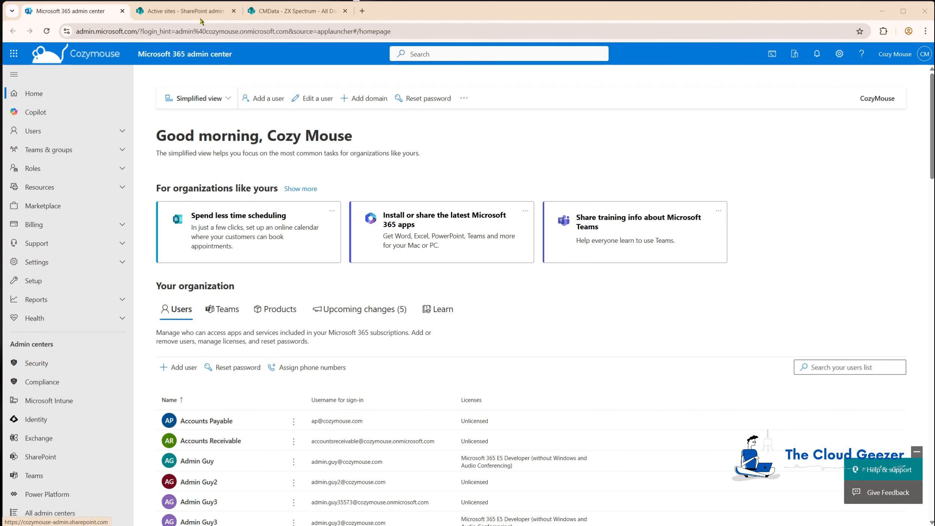
Step: Check the SharePoint active sites list and view the root of the CMData site's Documents library
{"action": "left_click", "coordinate": [187, 11]}
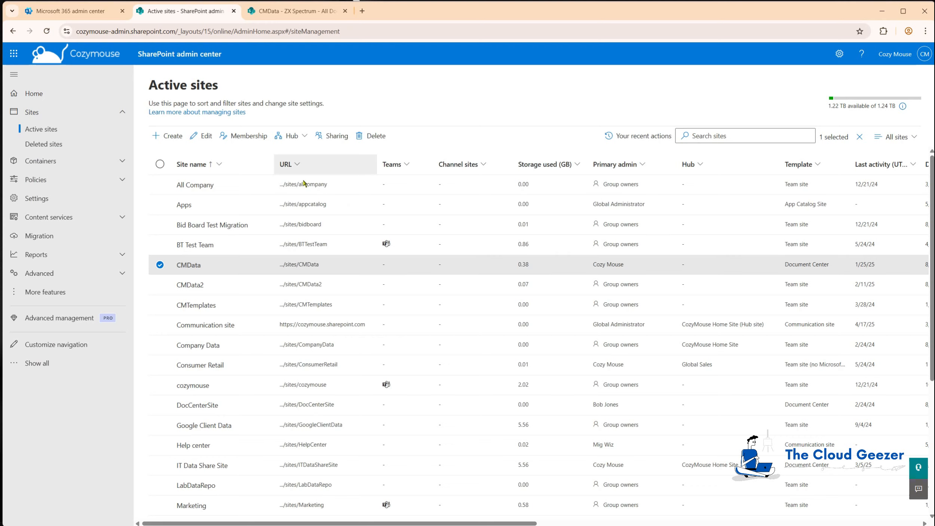
{"action": "left_click", "coordinate": [284, 11]}
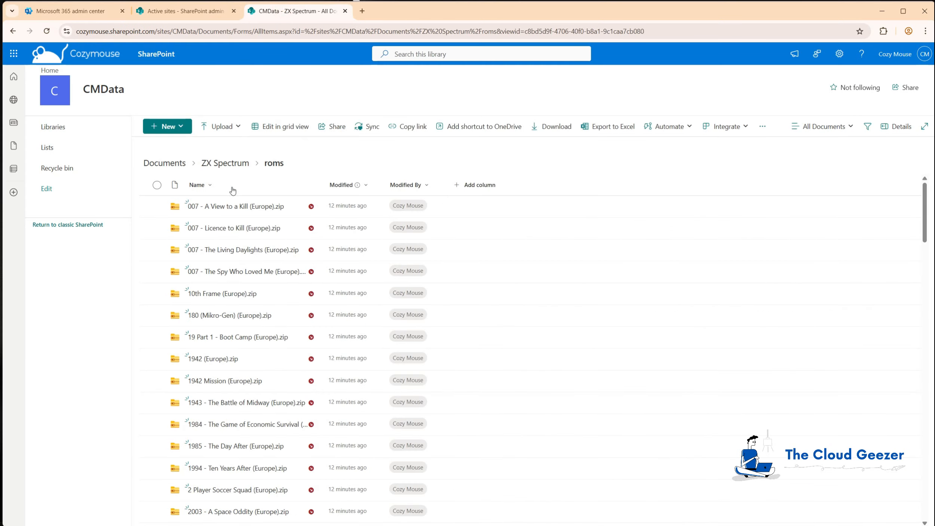
{"action": "left_click", "coordinate": [231, 163]}
{"action": "left_click", "coordinate": [170, 163]}
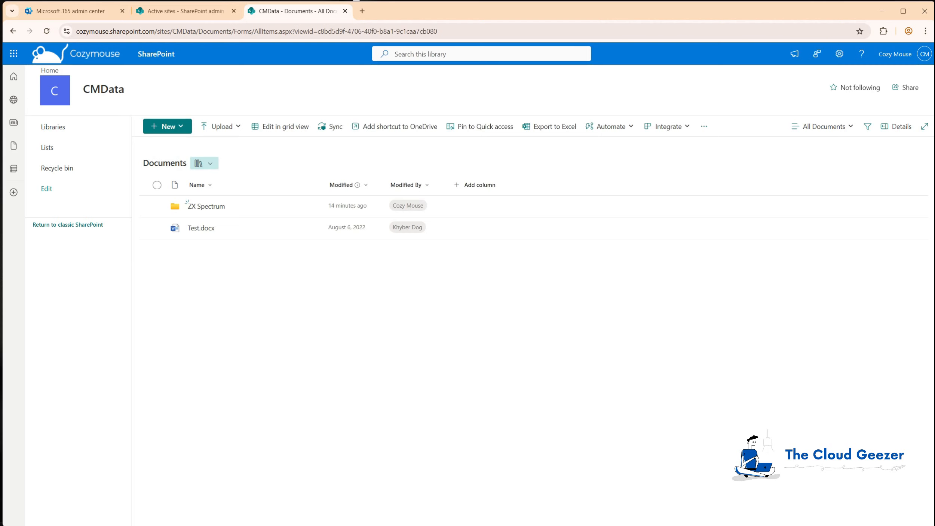
Step: Return to the migration guide's Prepare Source Environment section and copy the MigrationWiz-SharePoint-FullControl link address
{"action": "key", "text": "alt+Tab"}
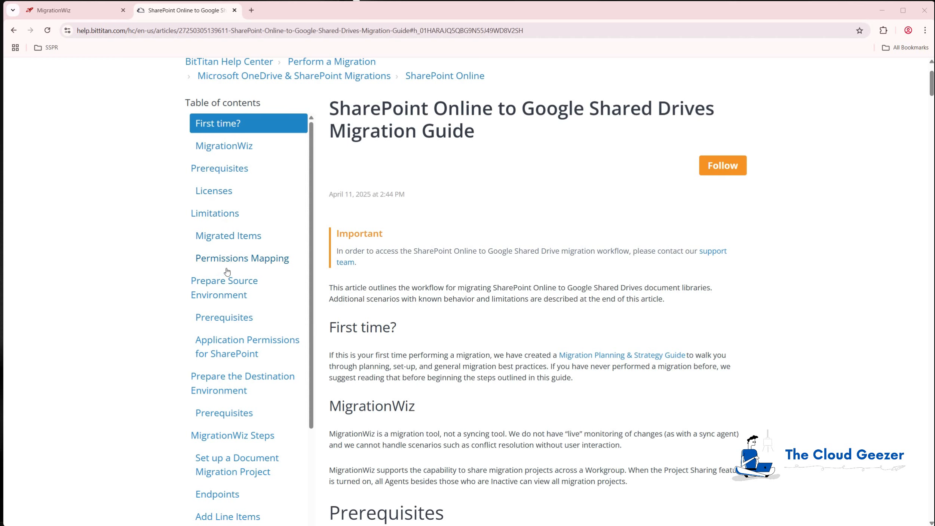
{"action": "left_click", "coordinate": [204, 282]}
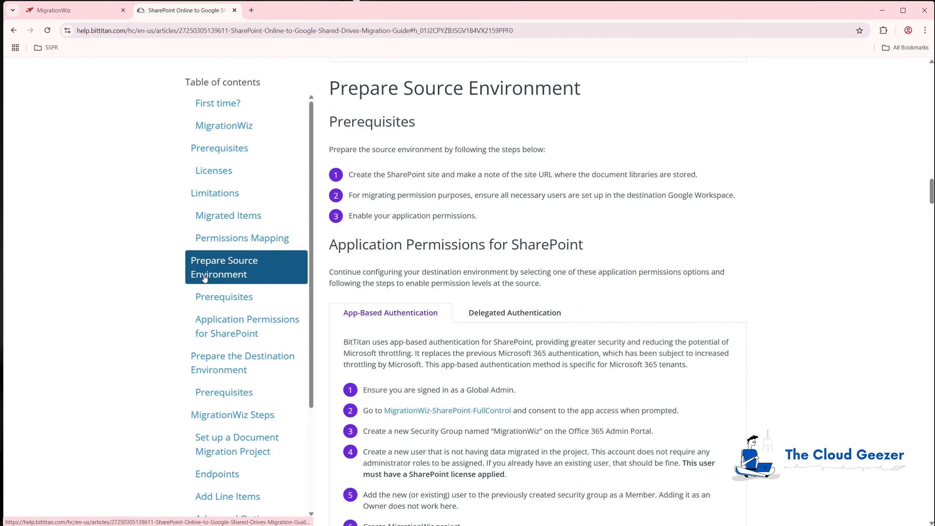
{"action": "scroll", "coordinate": [520, 274], "scroll_direction": "down", "scroll_amount": 3}
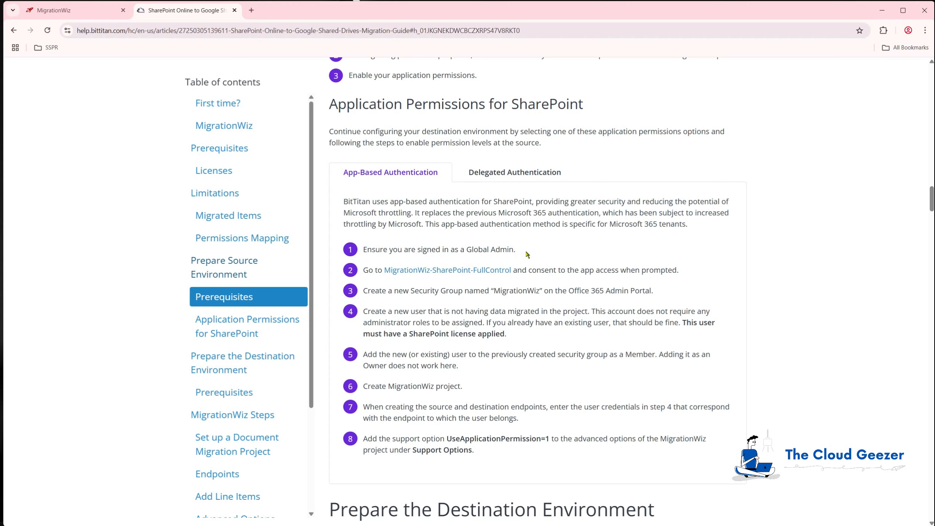
{"action": "right_click", "coordinate": [449, 271]}
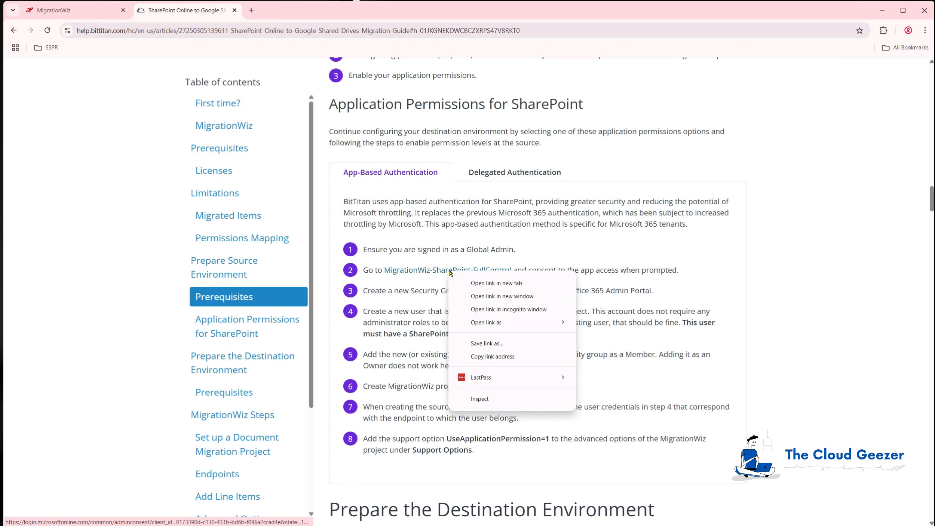
{"action": "left_click", "coordinate": [474, 357]}
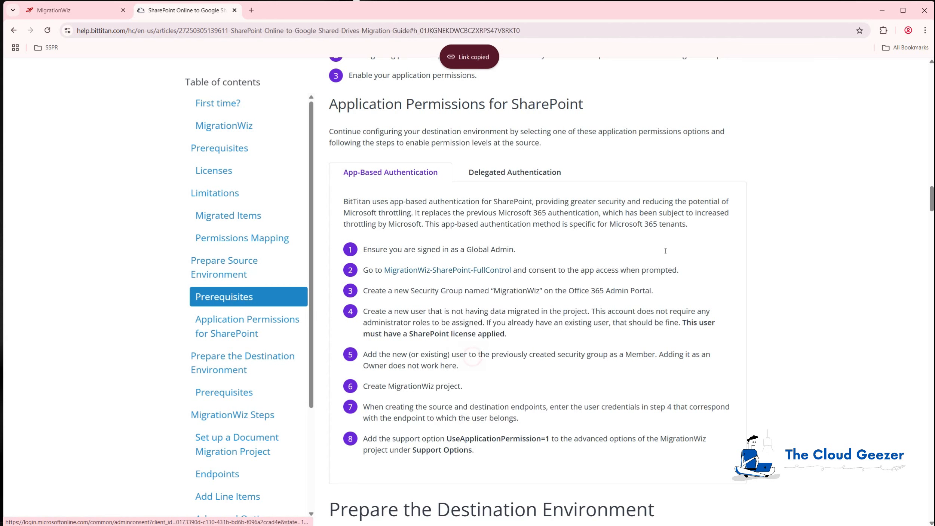
Step: Open the copied consent link in the Microsoft 365 browser window and accept the MigrationWiz-SharePoint-FullControl permissions with the signed-in admin account
{"action": "key", "text": "alt+Tab"}
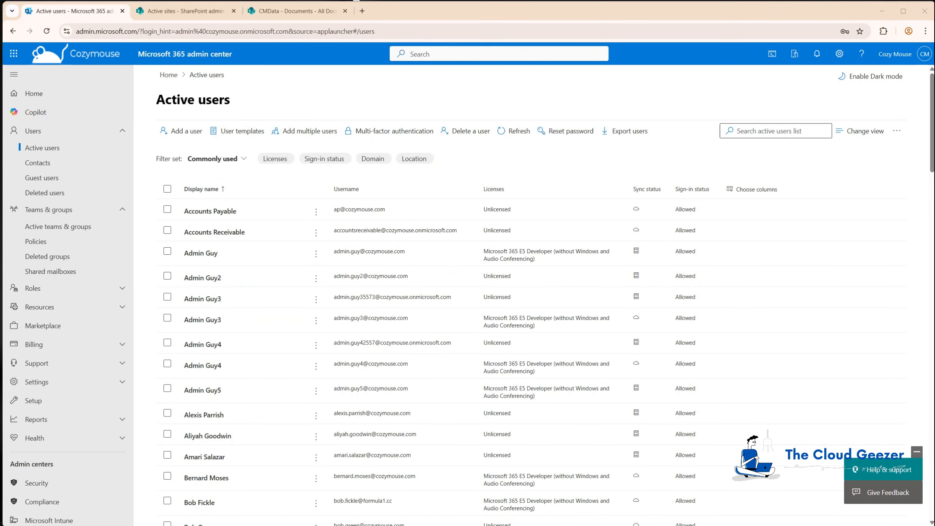
{"action": "left_click", "coordinate": [362, 11]}
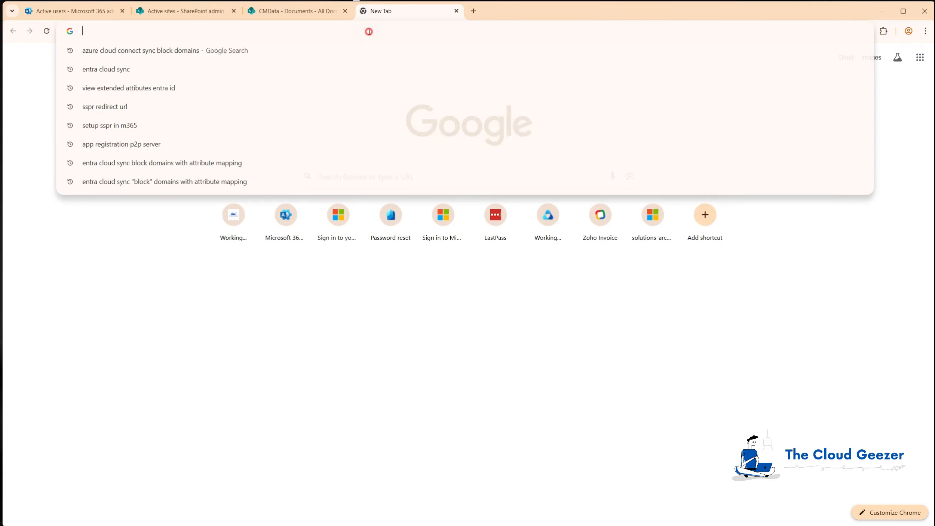
{"action": "key", "text": "ctrl+v"}
{"action": "key", "text": "Return"}
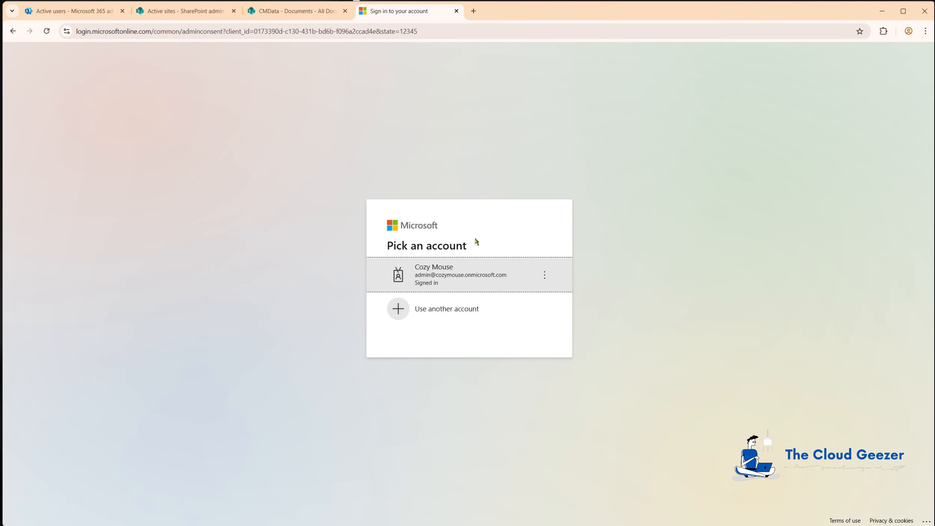
{"action": "left_click", "coordinate": [454, 275]}
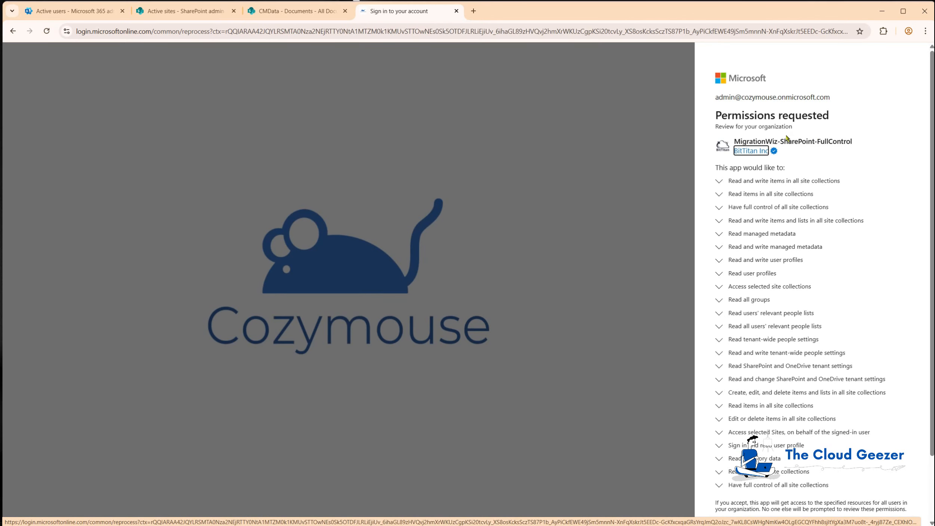
{"action": "scroll", "coordinate": [787, 139], "scroll_direction": "down", "scroll_amount": 2}
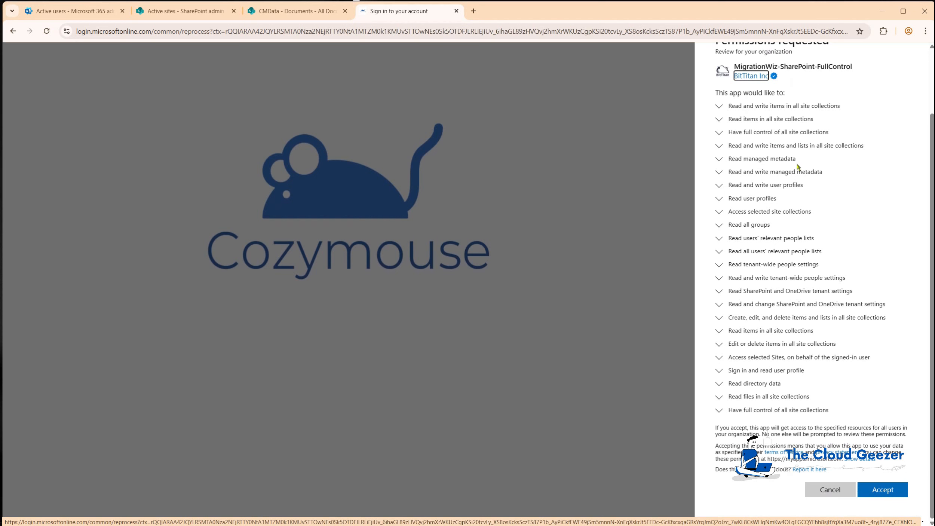
{"action": "left_click", "coordinate": [891, 493]}
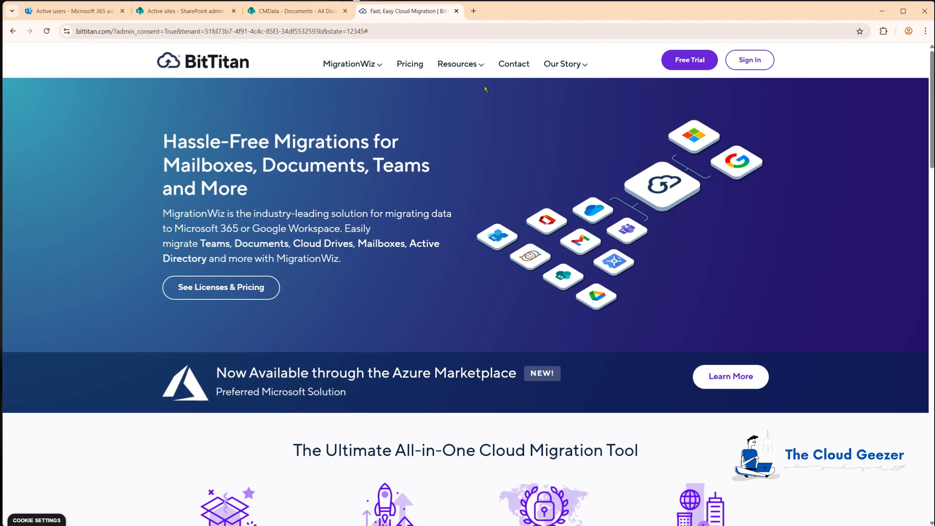
{"action": "left_click", "coordinate": [457, 11]}
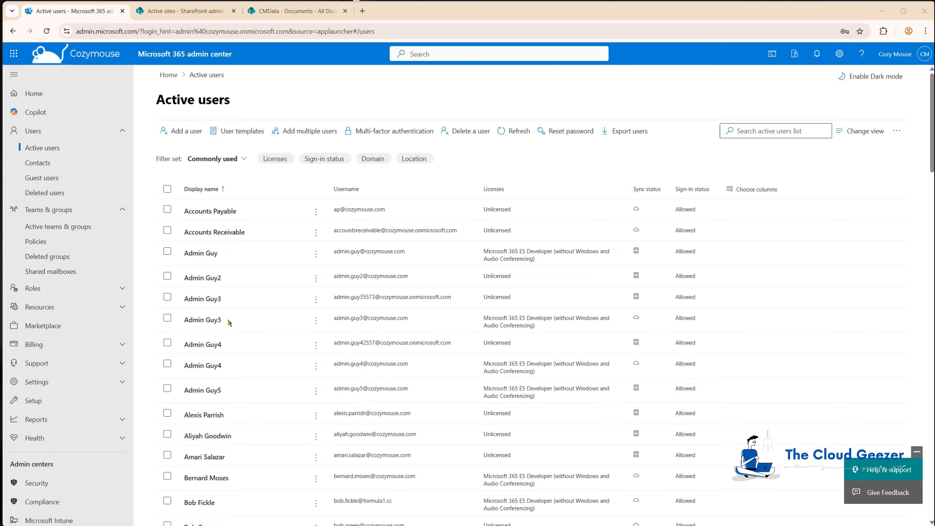
Step: Look through the Microsoft 365 active users list for the licensed migration account
{"action": "scroll", "coordinate": [282, 389], "scroll_direction": "down", "scroll_amount": 7}
{"action": "scroll", "coordinate": [282, 390], "scroll_direction": "down", "scroll_amount": 10}
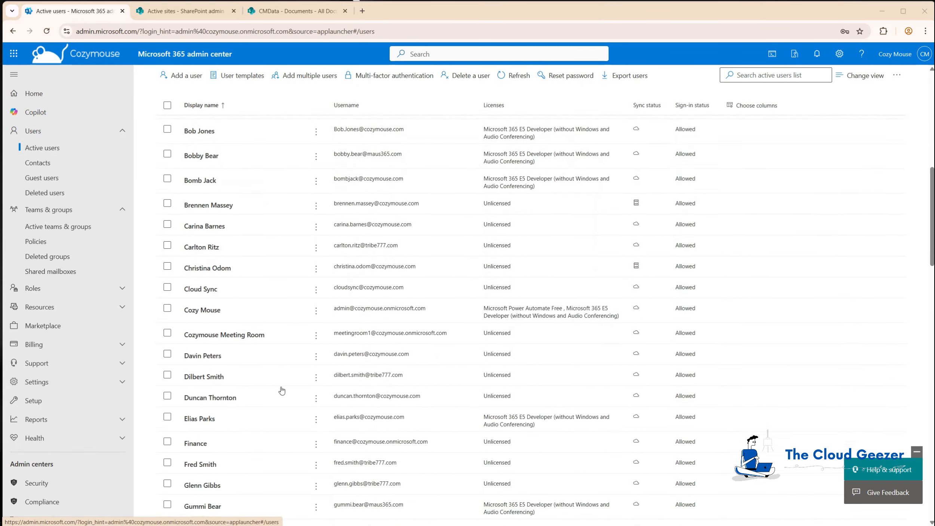
{"action": "scroll", "coordinate": [281, 391], "scroll_direction": "down", "scroll_amount": 6}
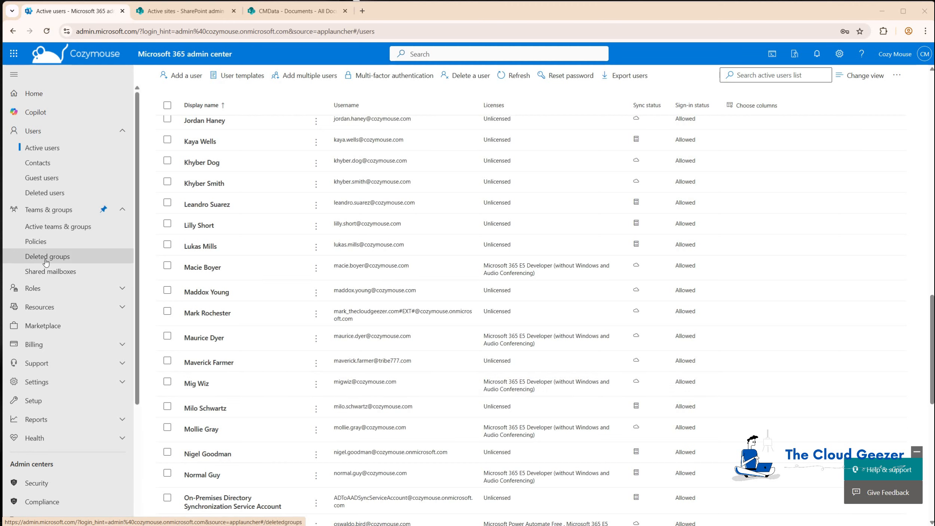
Step: Check the members of the MigrationWiz security group under active teams and groups, and close its details
{"action": "left_click", "coordinate": [43, 228]}
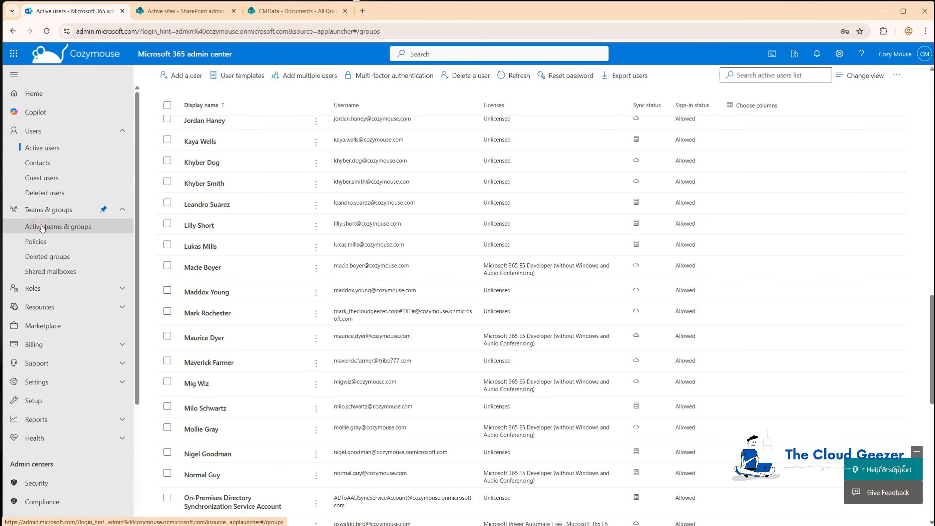
{"action": "left_click", "coordinate": [361, 171]}
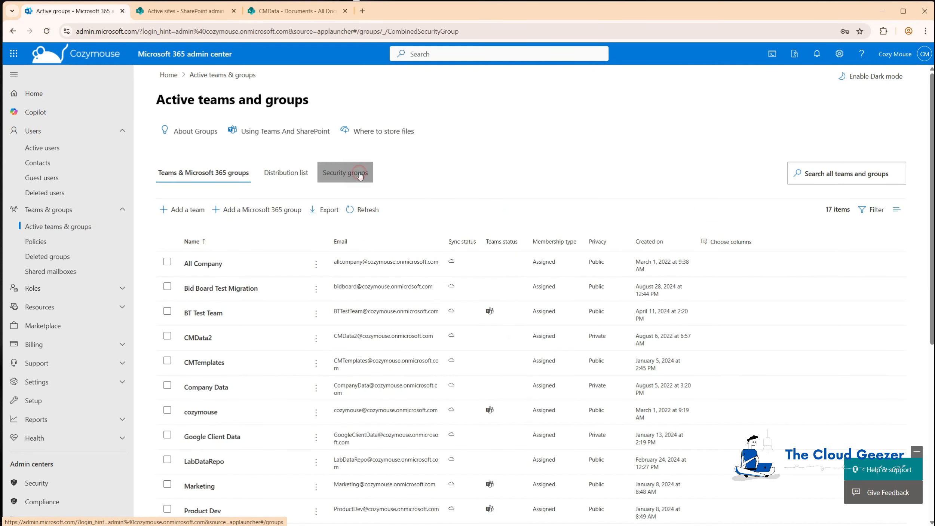
{"action": "scroll", "coordinate": [226, 339], "scroll_direction": "down", "scroll_amount": 2}
{"action": "scroll", "coordinate": [226, 339], "scroll_direction": "down", "scroll_amount": 5}
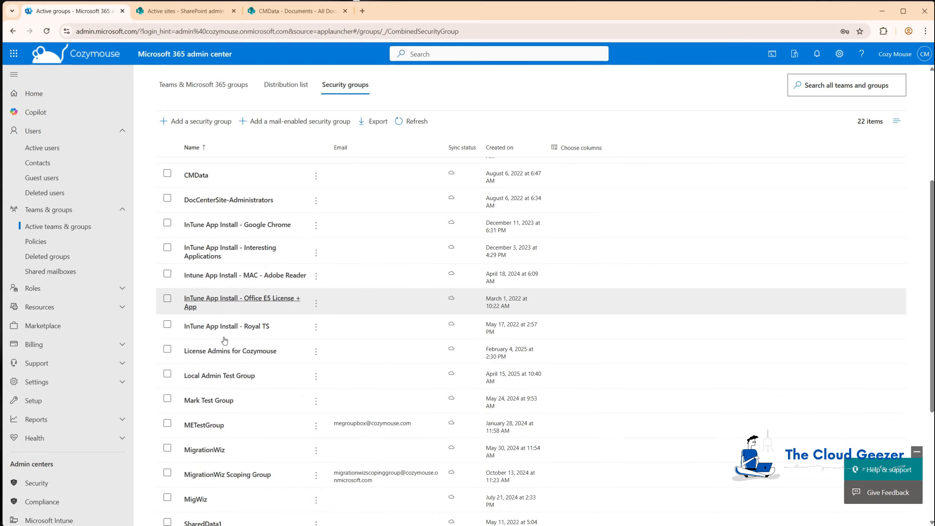
{"action": "left_click", "coordinate": [198, 335]}
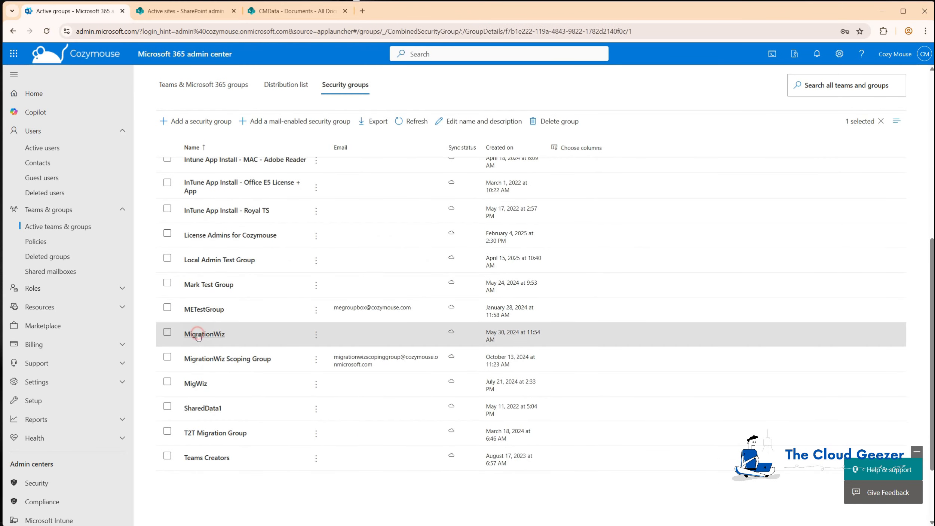
{"action": "left_click", "coordinate": [732, 156]}
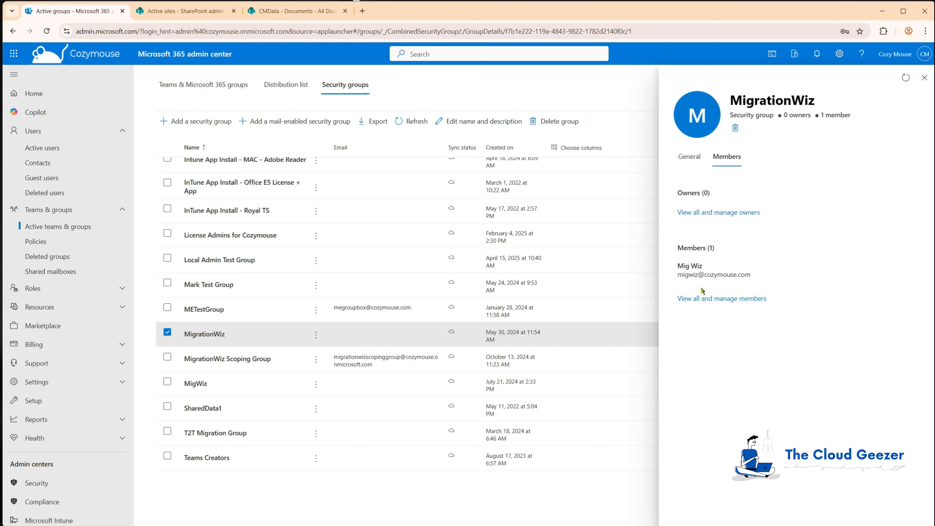
{"action": "left_click", "coordinate": [924, 77]}
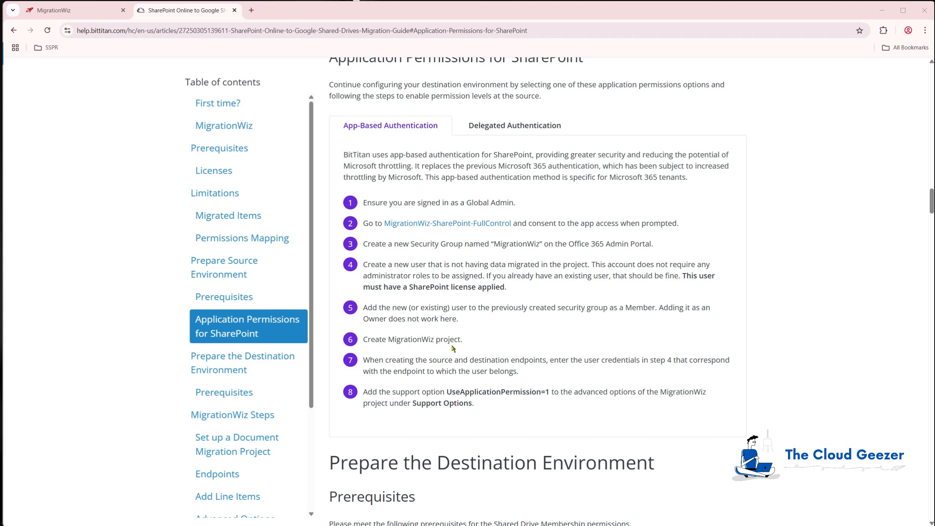
Step: Read the guide's Prepare the Destination Environment section
{"action": "scroll", "coordinate": [453, 349], "scroll_direction": "down", "scroll_amount": 8}
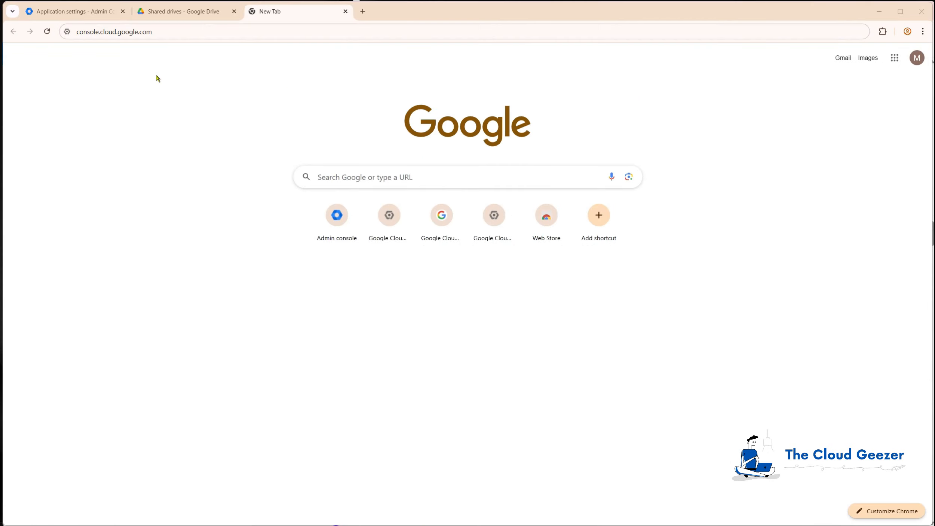
Step: At console.cloud.google.com, create a project named SPO to Google Shared Drives in the rocksmashers.com organization and switch to it
{"action": "left_click", "coordinate": [168, 31]}
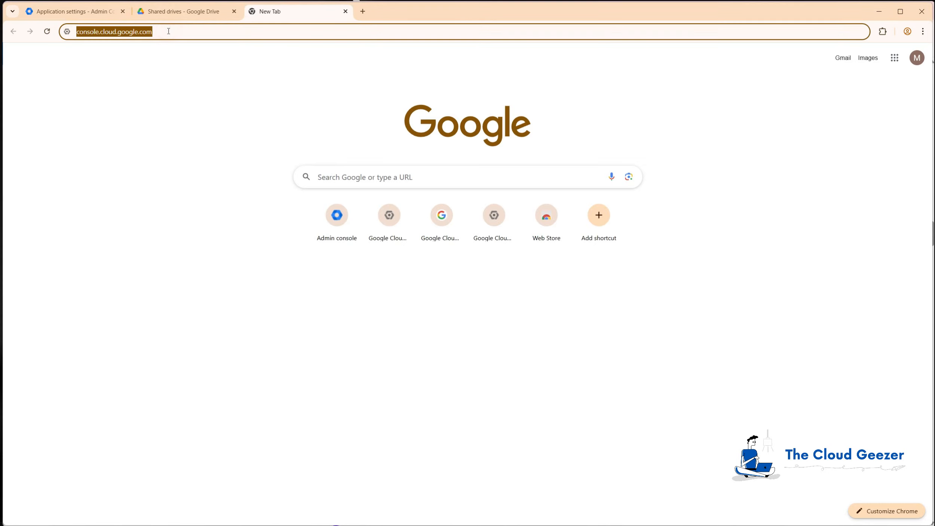
{"action": "key", "text": "Return"}
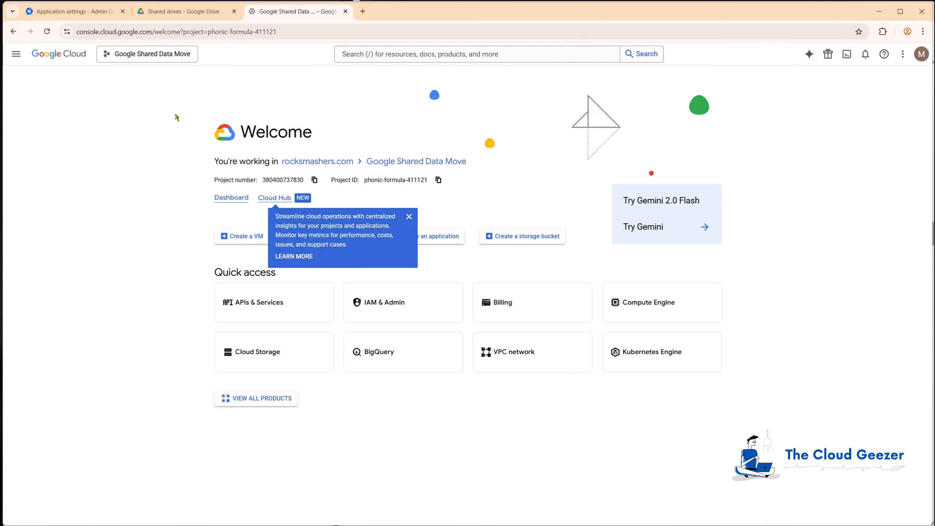
{"action": "left_click", "coordinate": [139, 55]}
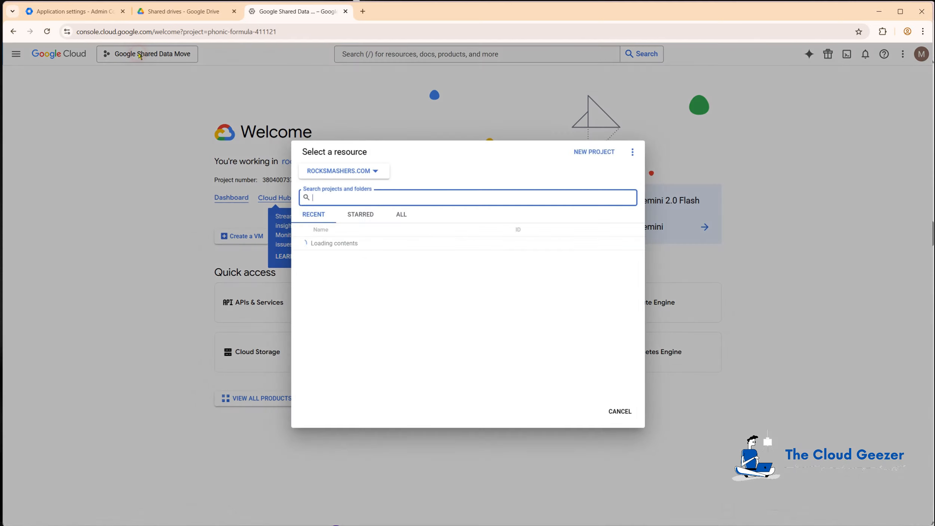
{"action": "left_click", "coordinate": [599, 152]}
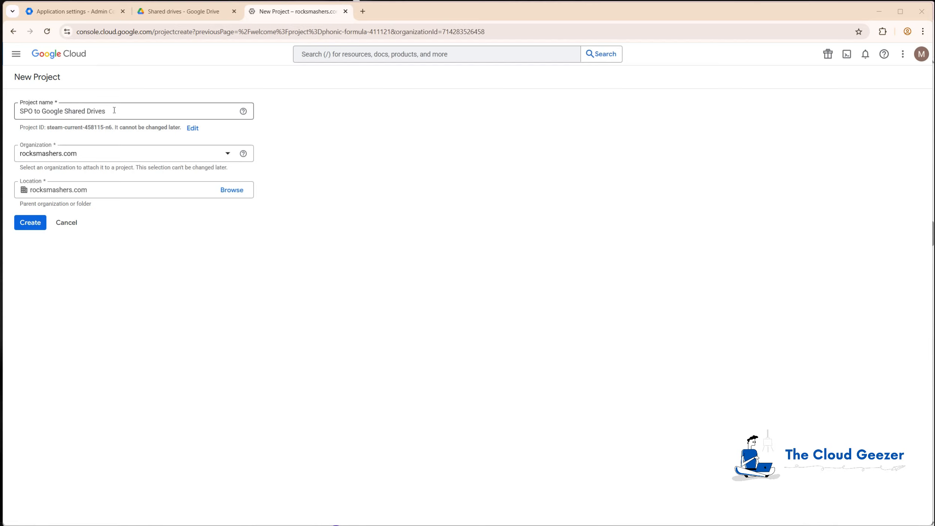
{"action": "left_click", "coordinate": [31, 223]}
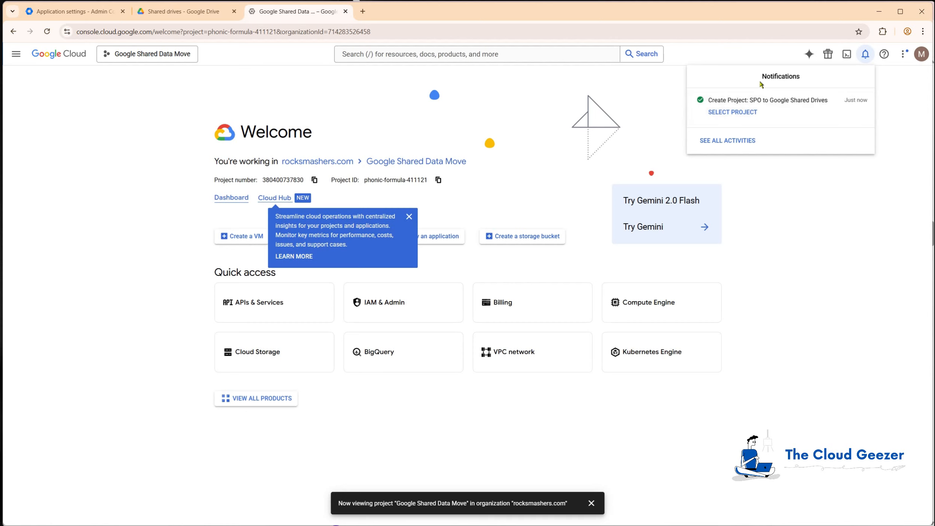
{"action": "left_click", "coordinate": [732, 113]}
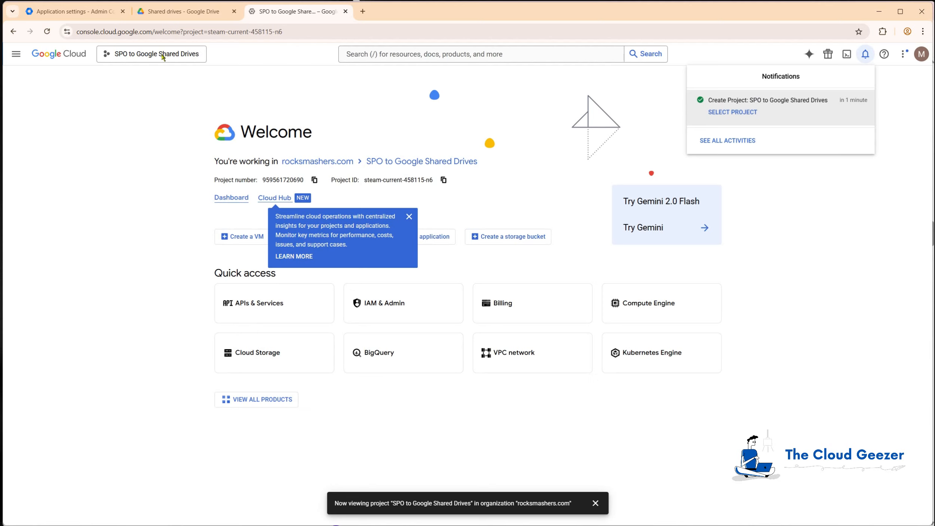
{"action": "left_click", "coordinate": [409, 216]}
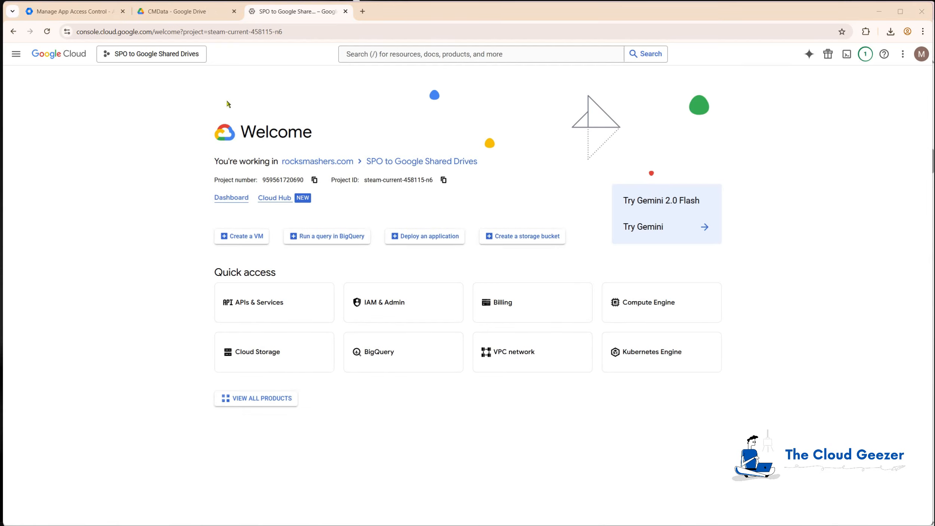
Step: Find the Google Drive API in the API library by searching for drive, and enable it for the project
{"action": "left_click", "coordinate": [15, 53]}
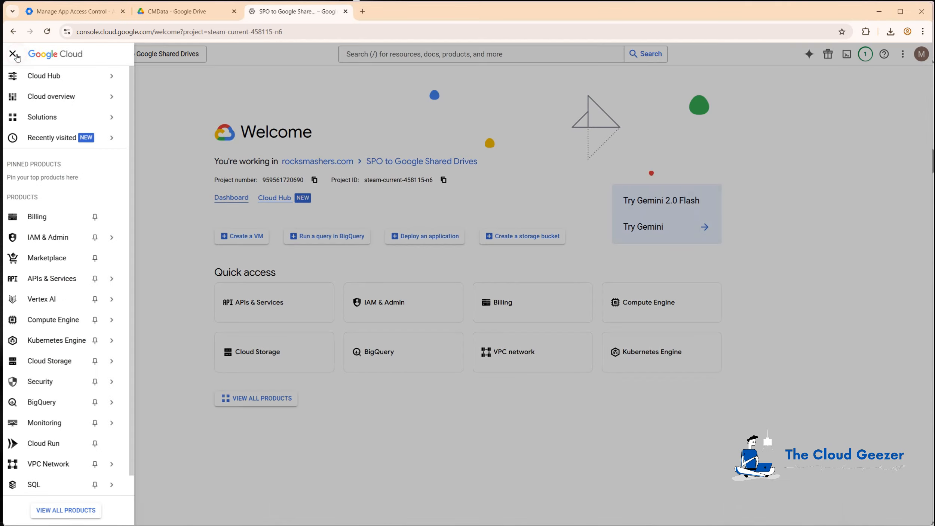
{"action": "mouse_move", "coordinate": [38, 281]}
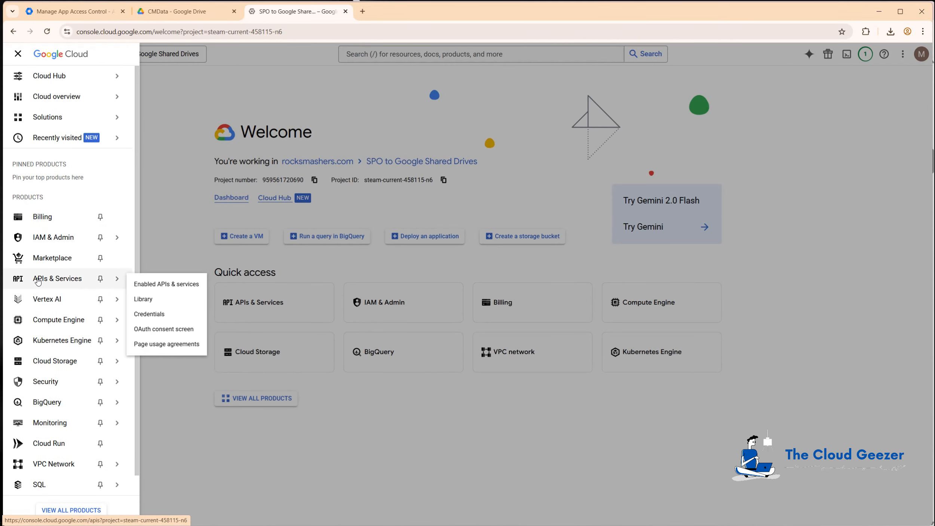
{"action": "left_click", "coordinate": [155, 300]}
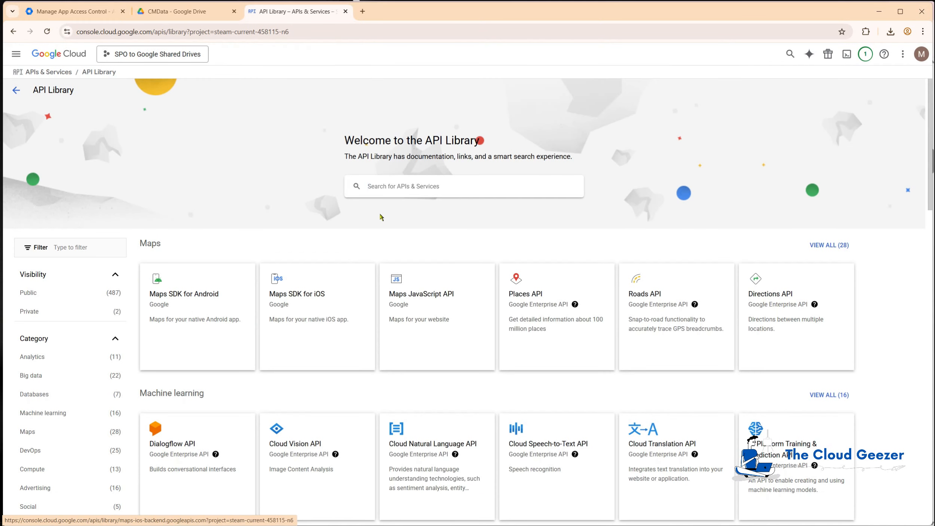
{"action": "left_click", "coordinate": [393, 185]}
{"action": "type", "text": "dri"}
{"action": "key", "text": "Return"}
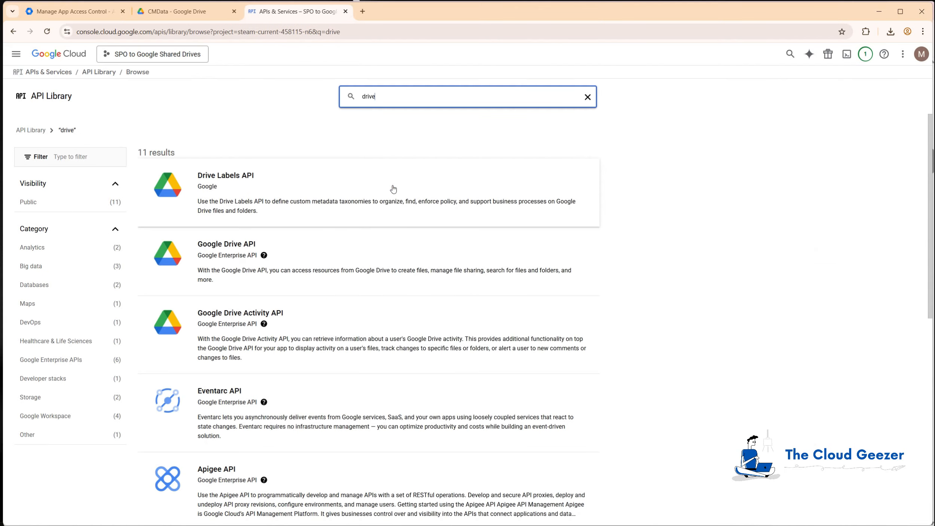
{"action": "left_click", "coordinate": [225, 250]}
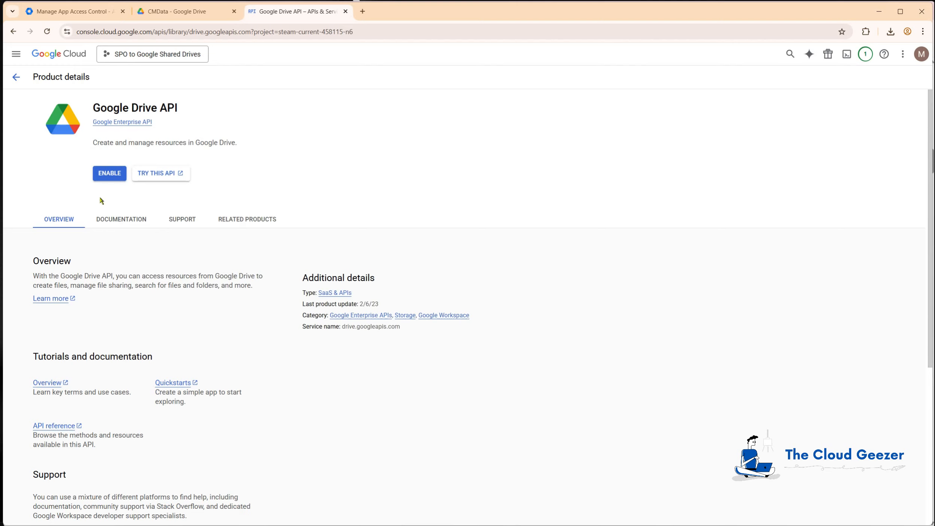
{"action": "left_click", "coordinate": [108, 174]}
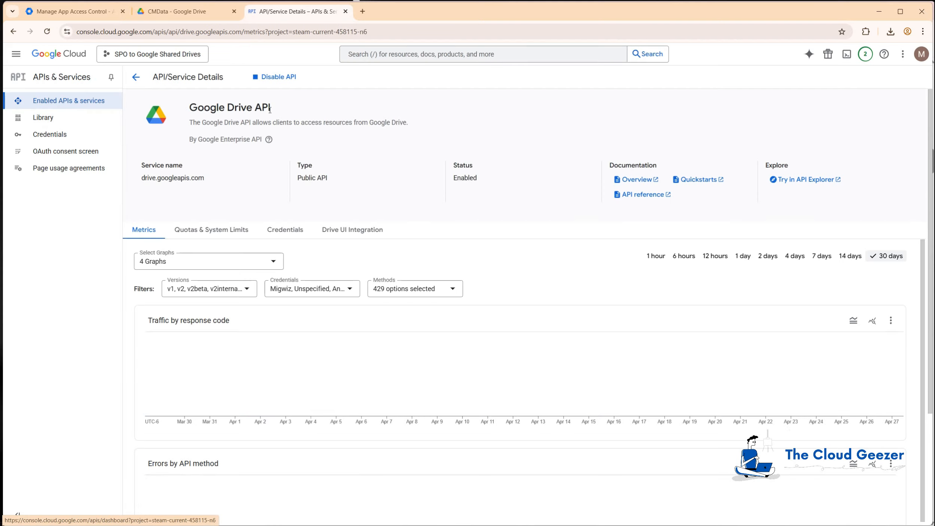
Step: Find the Admin SDK API in the API library by searching for admin sdk api, and enable it for the project
{"action": "left_click", "coordinate": [135, 76]}
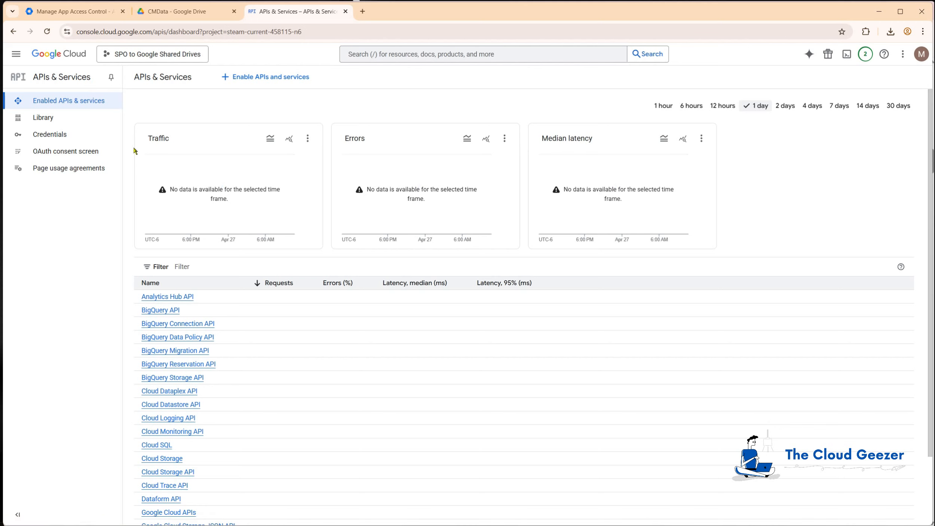
{"action": "left_click", "coordinate": [258, 78]}
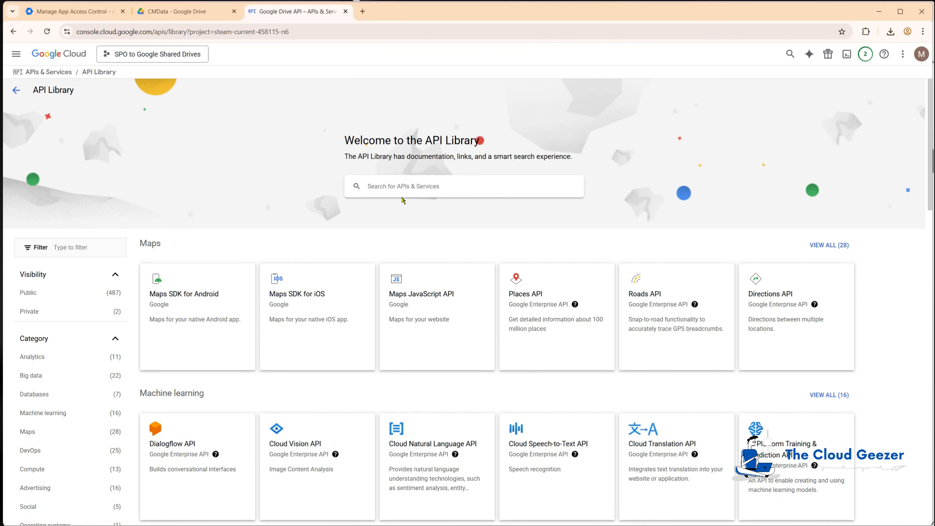
{"action": "left_click", "coordinate": [406, 187]}
{"action": "type", "text": "admi"}
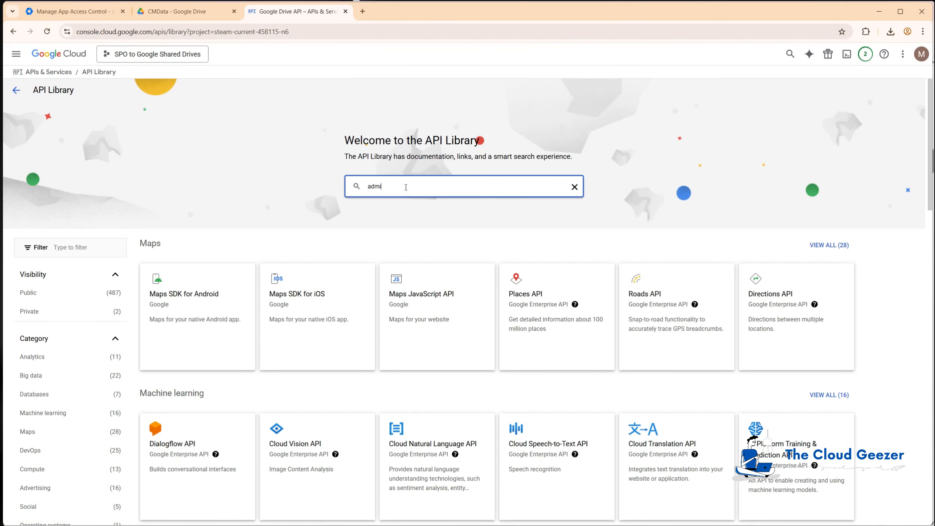
{"action": "type", "text": "n sdk api"}
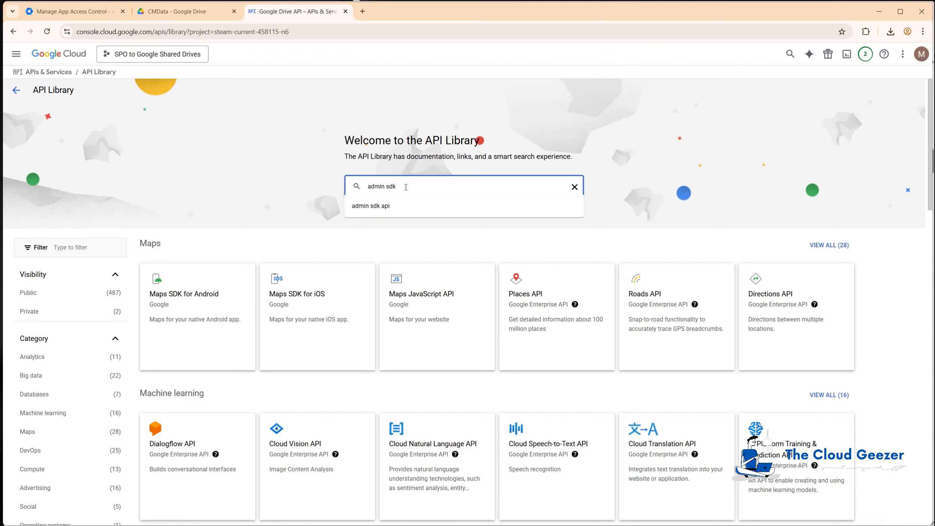
{"action": "left_click", "coordinate": [394, 203]}
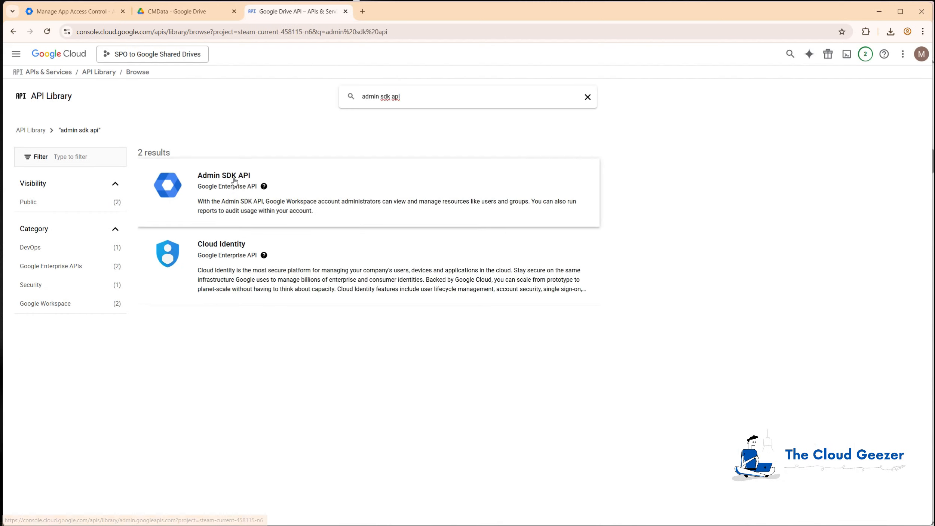
{"action": "left_click", "coordinate": [235, 180]}
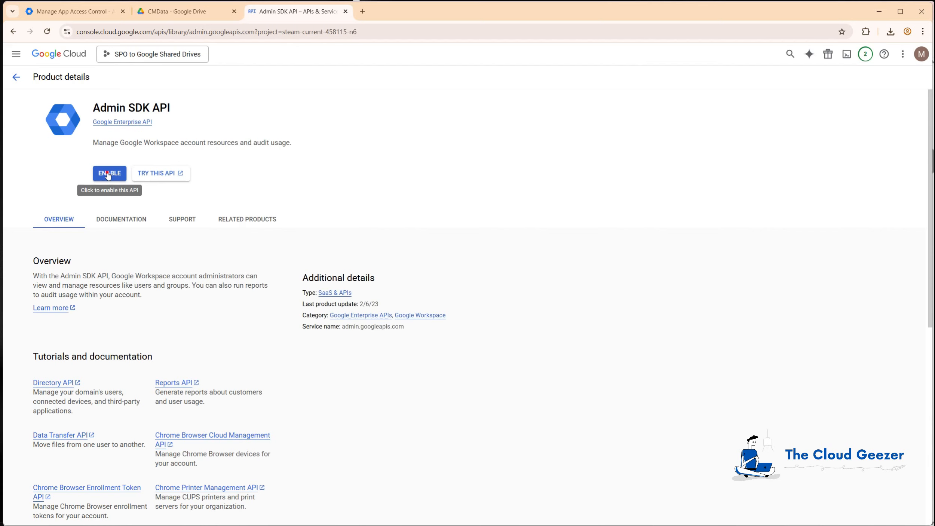
{"action": "left_click", "coordinate": [109, 173]}
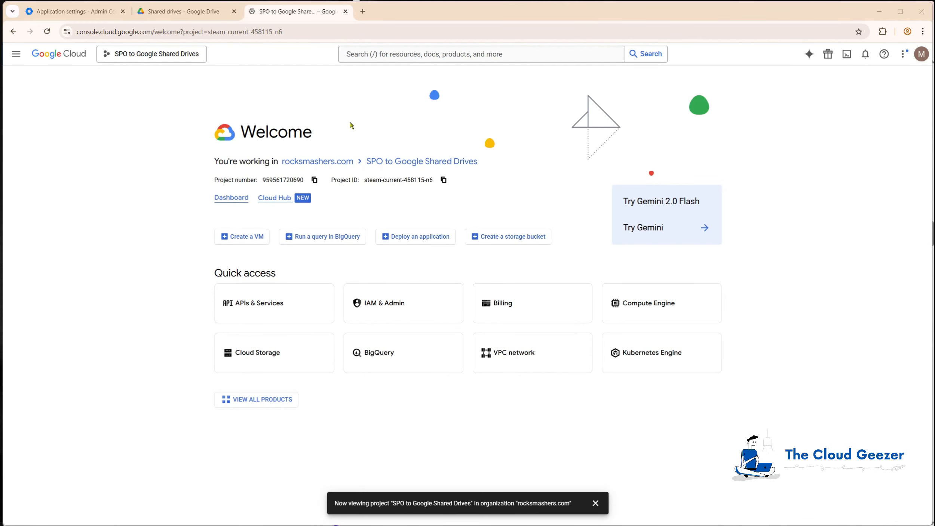
Step: Create a service account named Migwiz in the SPO to Google Shared Drives project
{"action": "left_click", "coordinate": [16, 53]}
{"action": "mouse_move", "coordinate": [16, 116]}
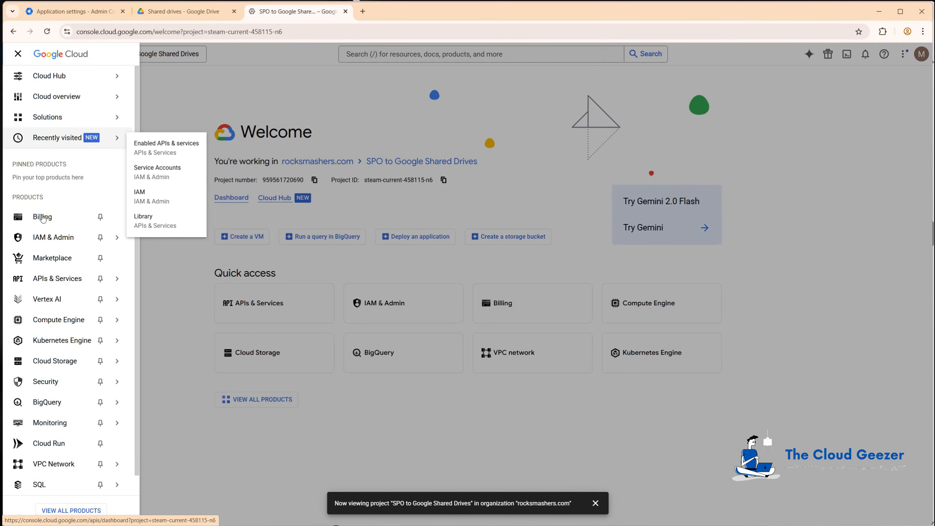
{"action": "mouse_move", "coordinate": [42, 237]}
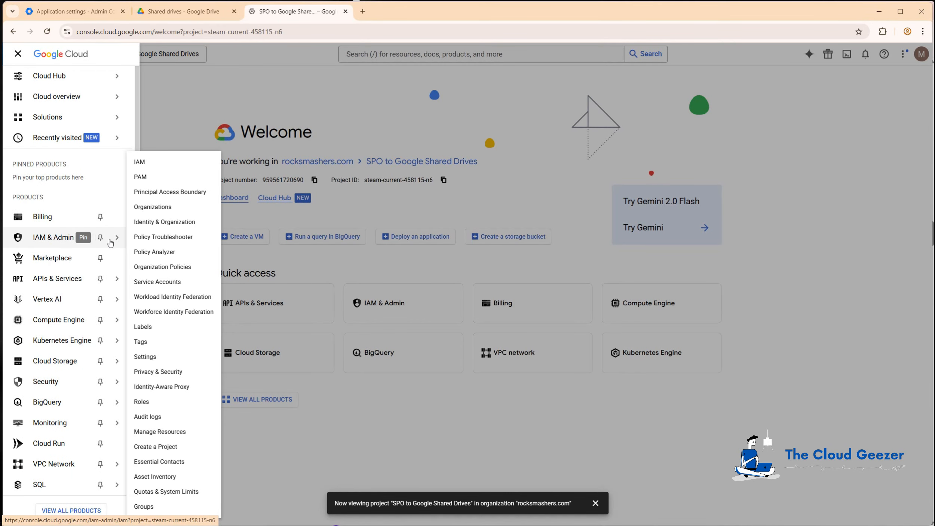
{"action": "left_click", "coordinate": [179, 284]}
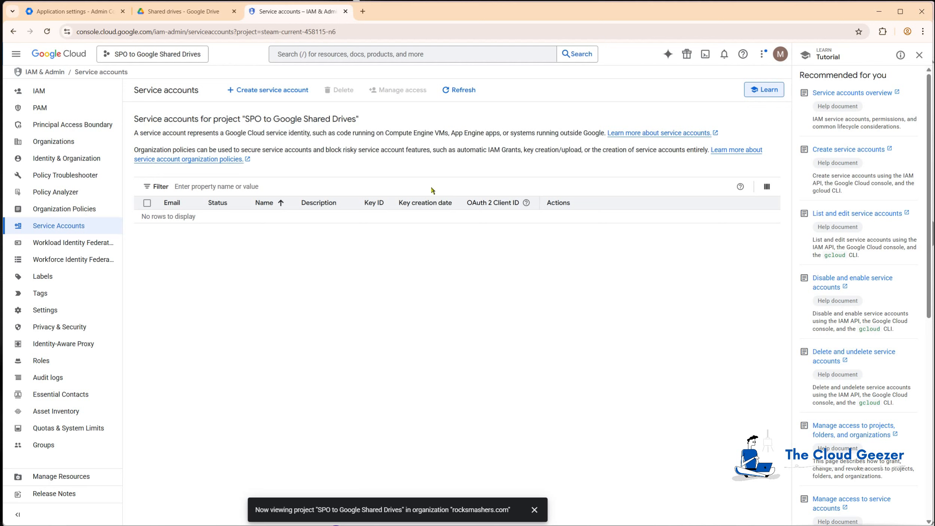
{"action": "left_click", "coordinate": [253, 91]}
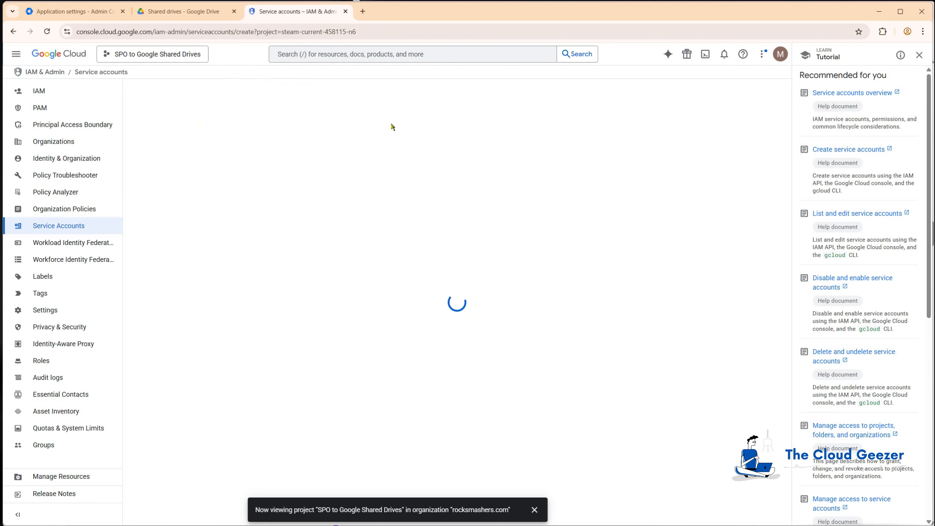
{"action": "left_click", "coordinate": [201, 146]}
{"action": "type", "text": "Migwiz"}
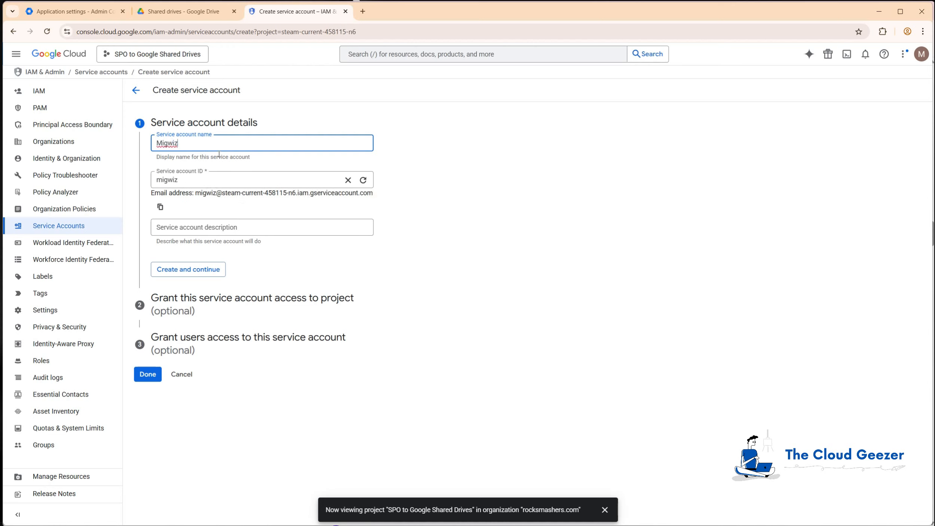
{"action": "left_click", "coordinate": [193, 276]}
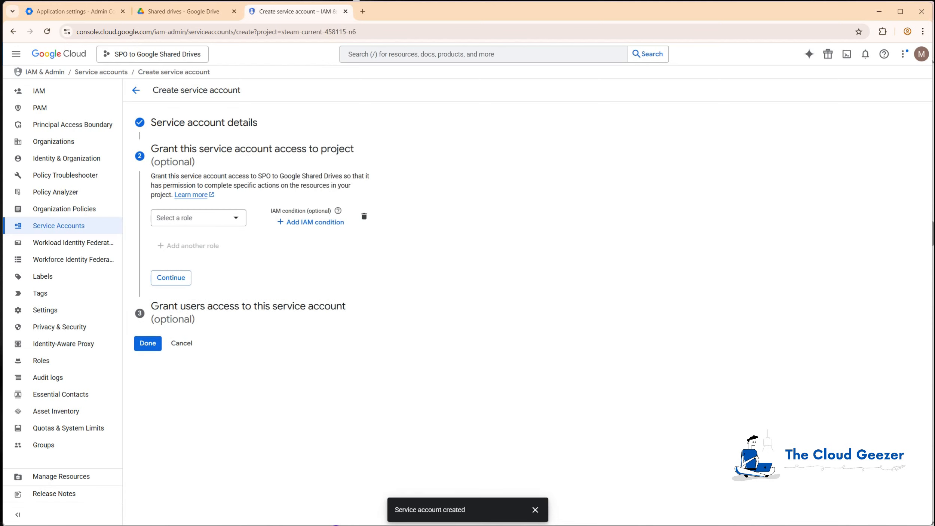
Step: Grant the Migwiz service account the Owner role on the project and finish its setup without granting any users access
{"action": "left_click", "coordinate": [232, 220]}
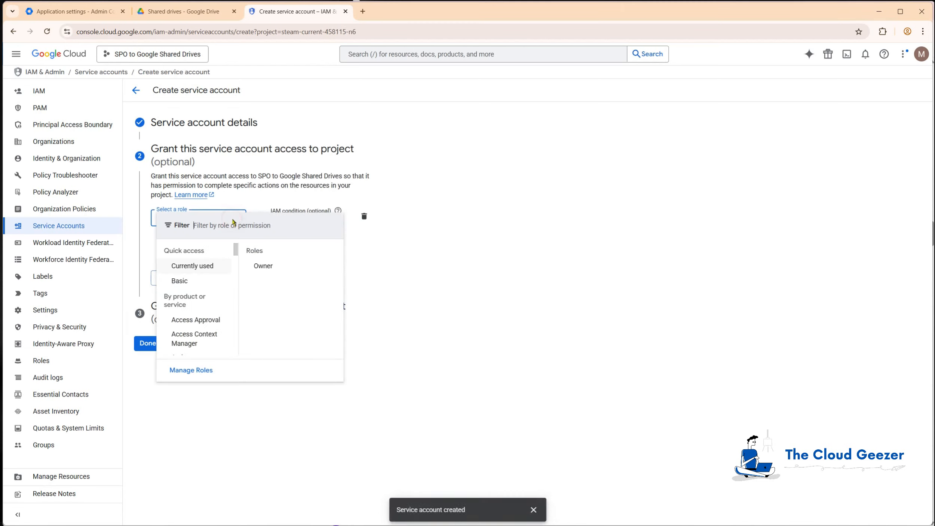
{"action": "left_click", "coordinate": [262, 266]}
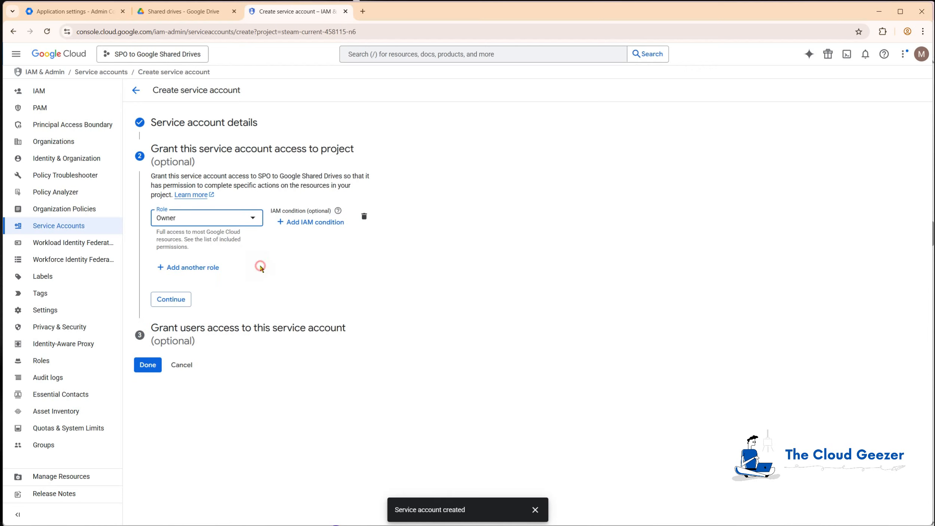
{"action": "left_click", "coordinate": [173, 300]}
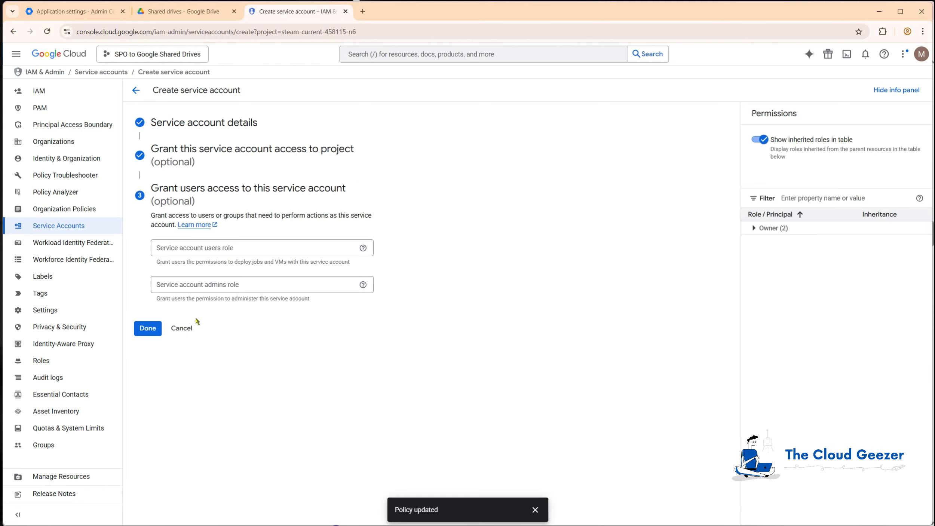
{"action": "left_click", "coordinate": [146, 332]}
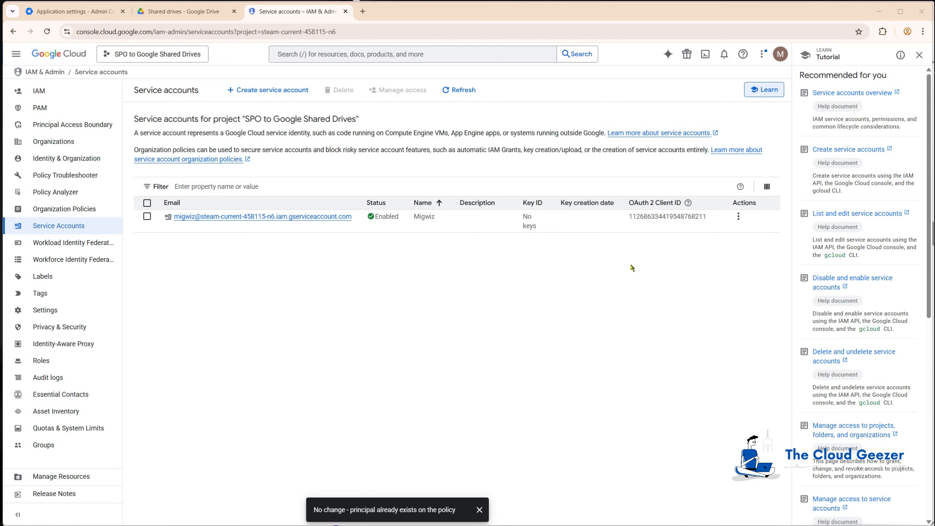
Step: Create a new private key of type JSON for the Migwiz service account and download it
{"action": "left_click", "coordinate": [738, 216]}
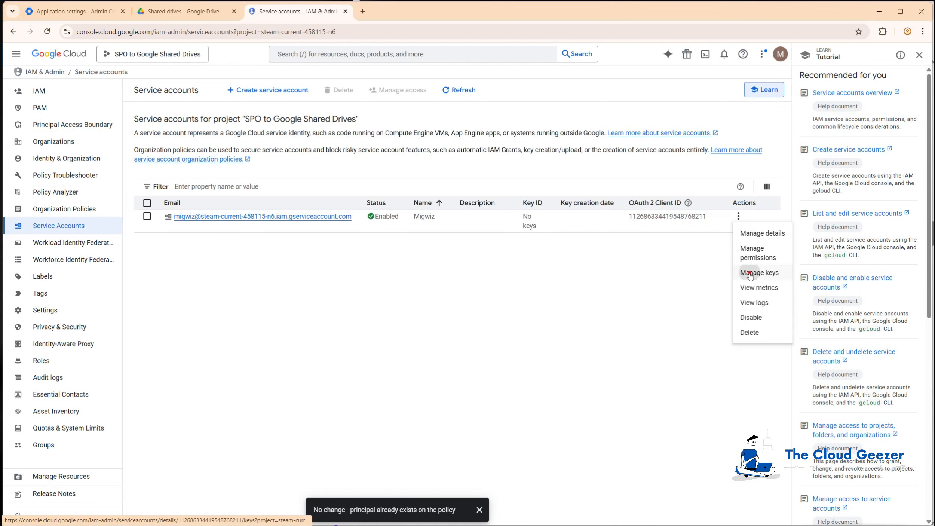
{"action": "left_click", "coordinate": [752, 273]}
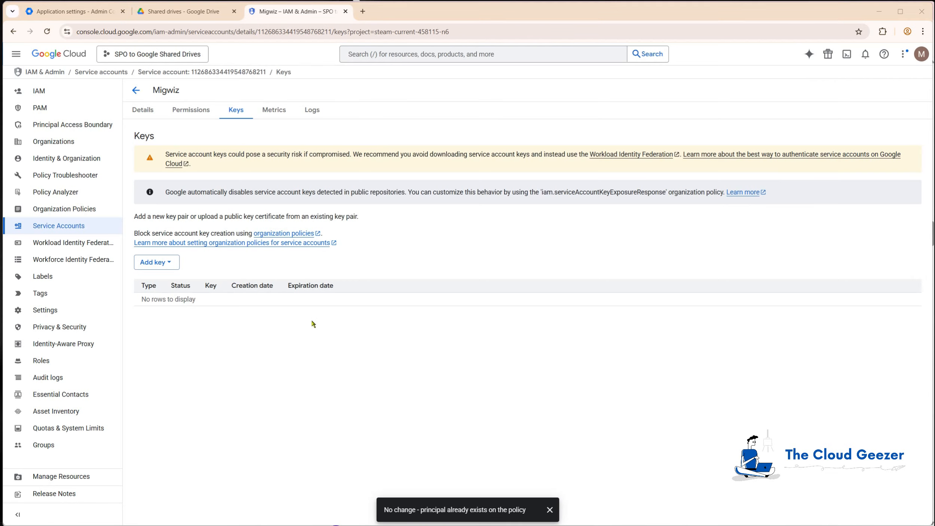
{"action": "left_click", "coordinate": [157, 263]}
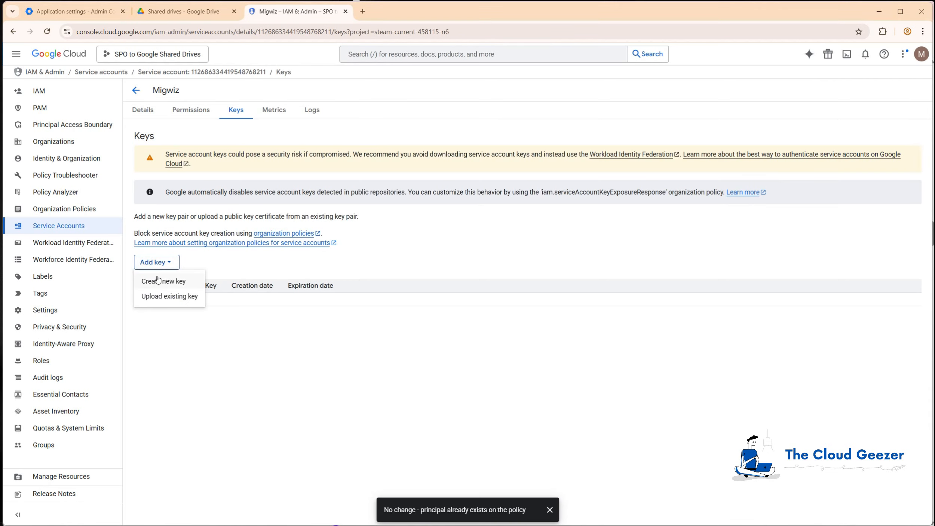
{"action": "left_click", "coordinate": [159, 282]}
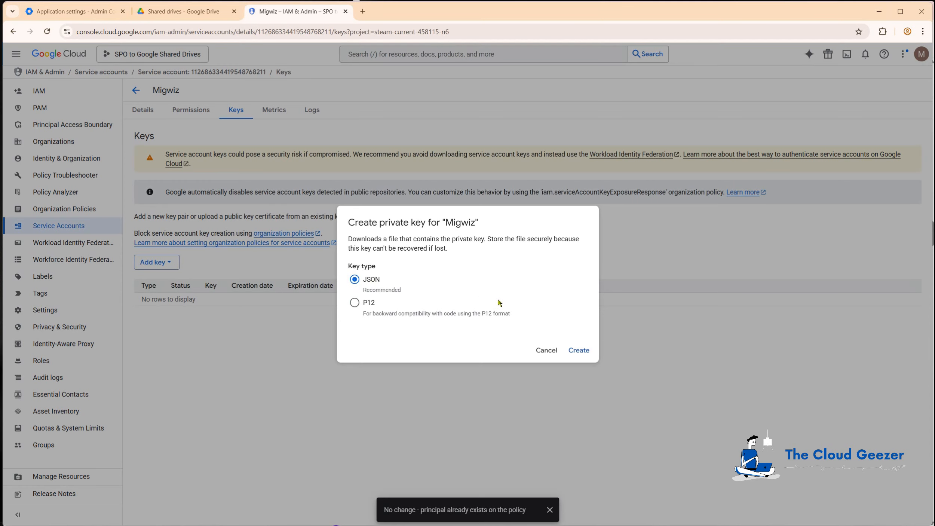
{"action": "left_click", "coordinate": [581, 351]}
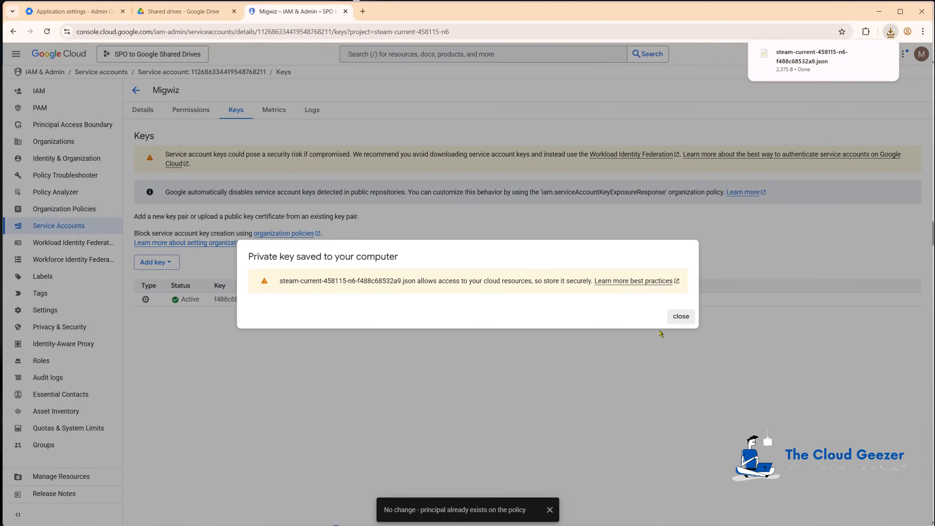
Step: Show the Unique ID column in the project's service accounts list and copy the Migwiz account's OAuth 2 client ID
{"action": "left_click", "coordinate": [681, 317]}
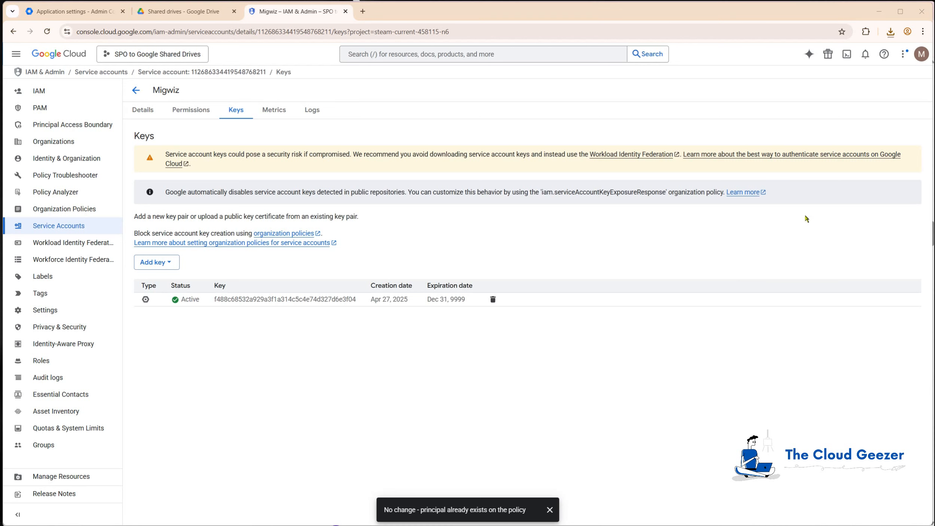
{"action": "left_click", "coordinate": [137, 91]}
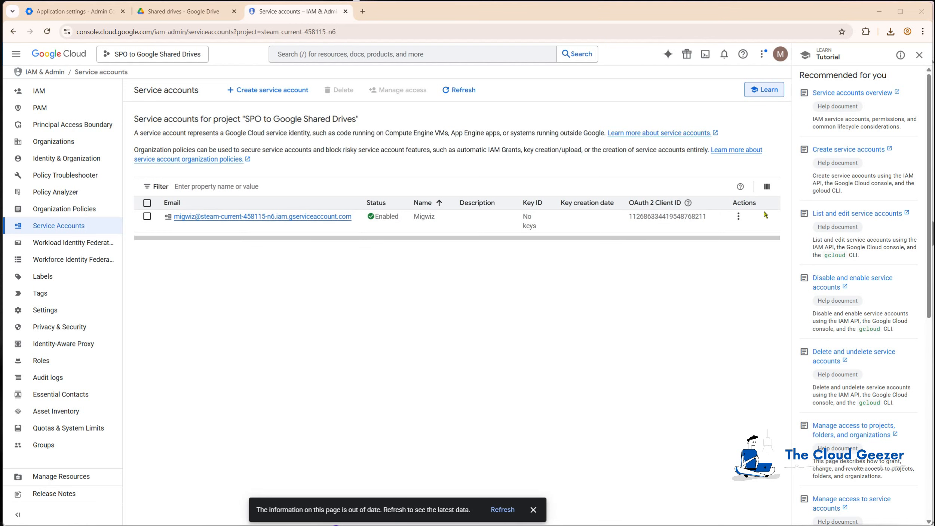
{"action": "left_click", "coordinate": [769, 187]}
{"action": "left_click", "coordinate": [784, 312]}
{"action": "left_click", "coordinate": [844, 336]}
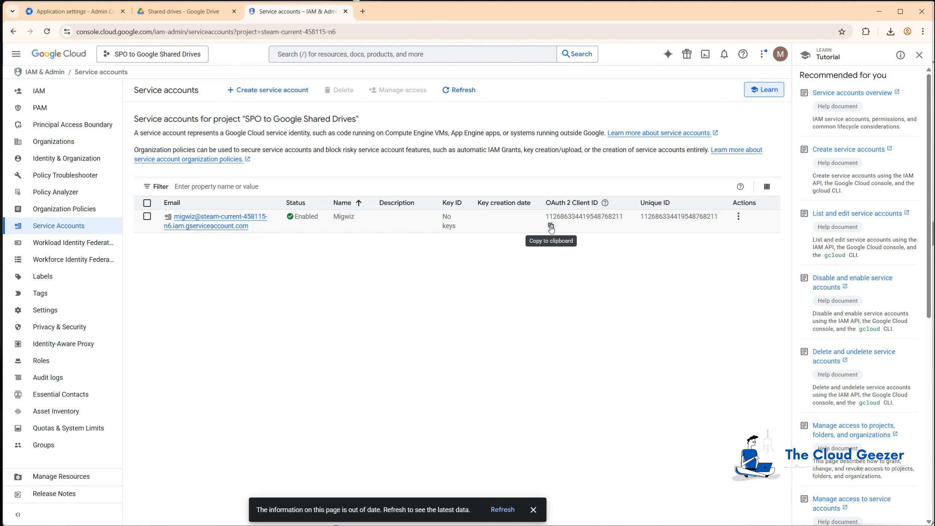
{"action": "left_click", "coordinate": [550, 226]}
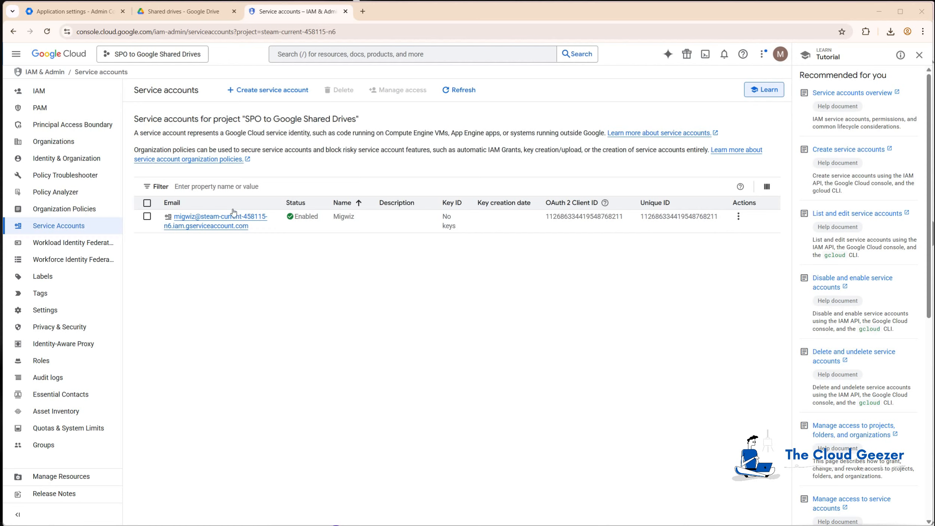
Step: Switch to the Google Admin console and open domain-wide delegation management in the security API controls
{"action": "left_click", "coordinate": [180, 13]}
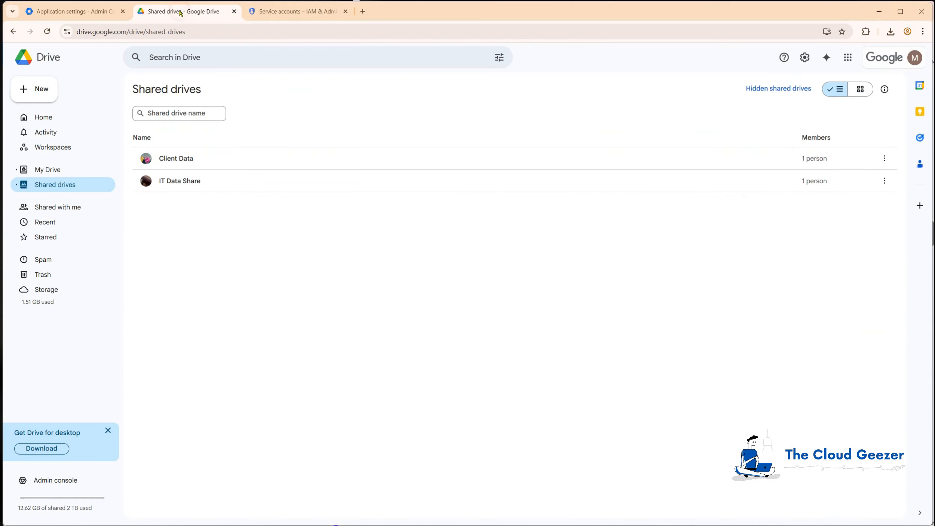
{"action": "left_click", "coordinate": [96, 12]}
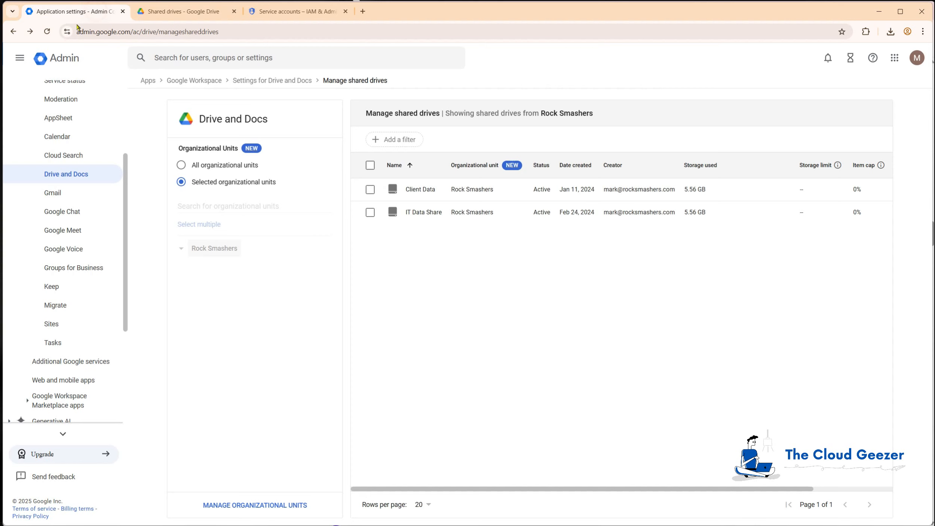
{"action": "scroll", "coordinate": [68, 184], "scroll_direction": "up", "scroll_amount": 3}
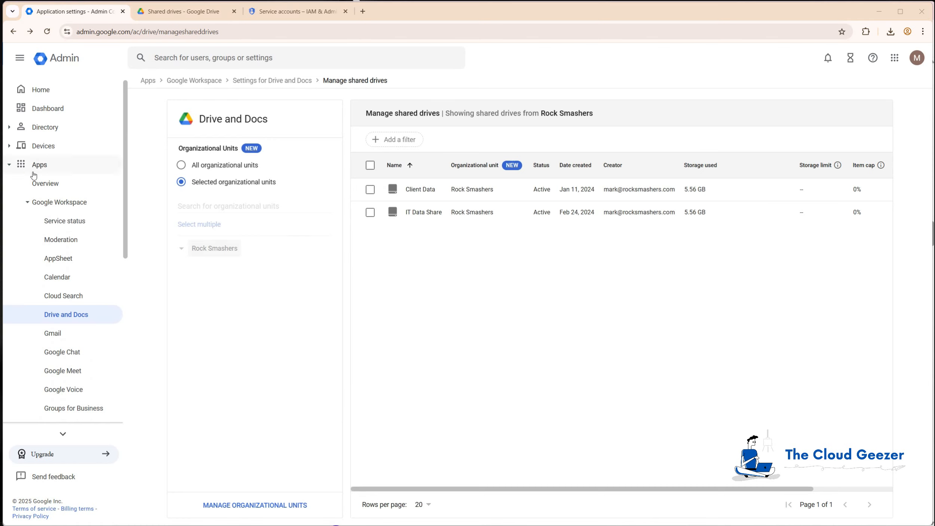
{"action": "left_click", "coordinate": [9, 168]}
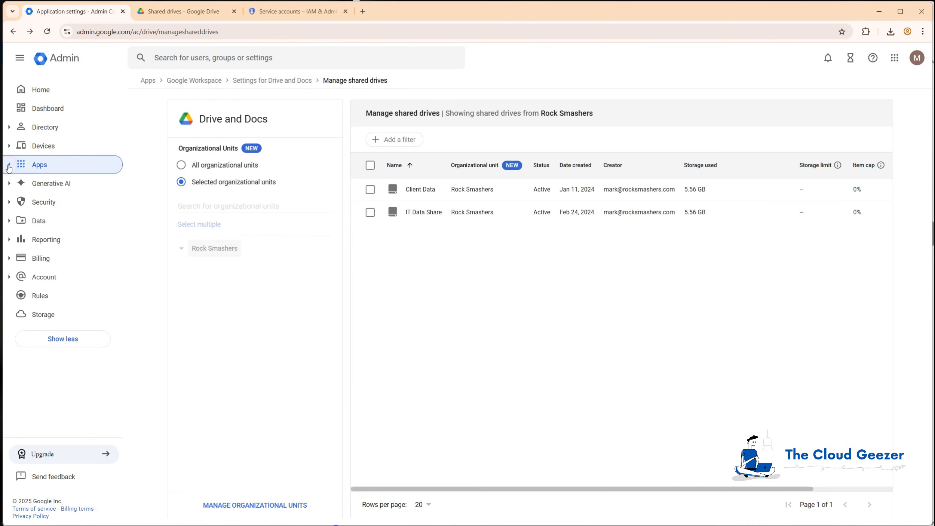
{"action": "left_click", "coordinate": [8, 202]}
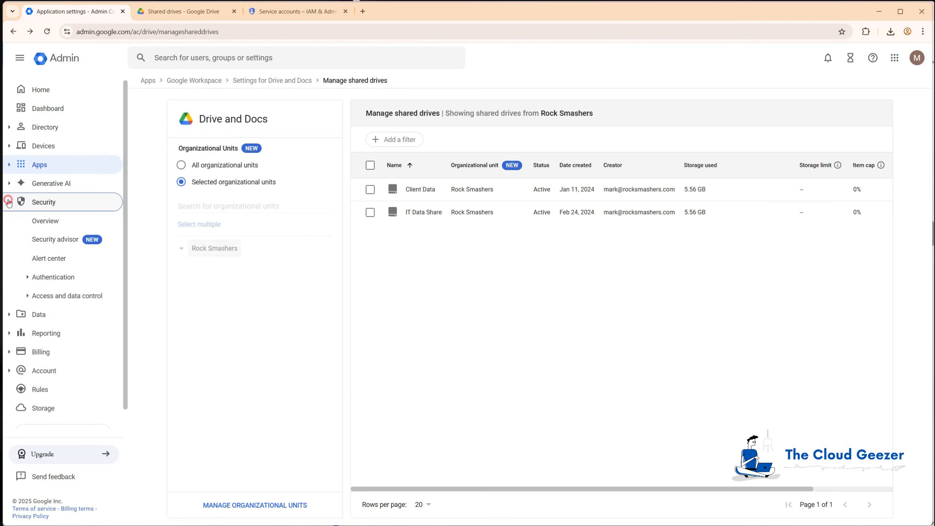
{"action": "left_click", "coordinate": [27, 298]}
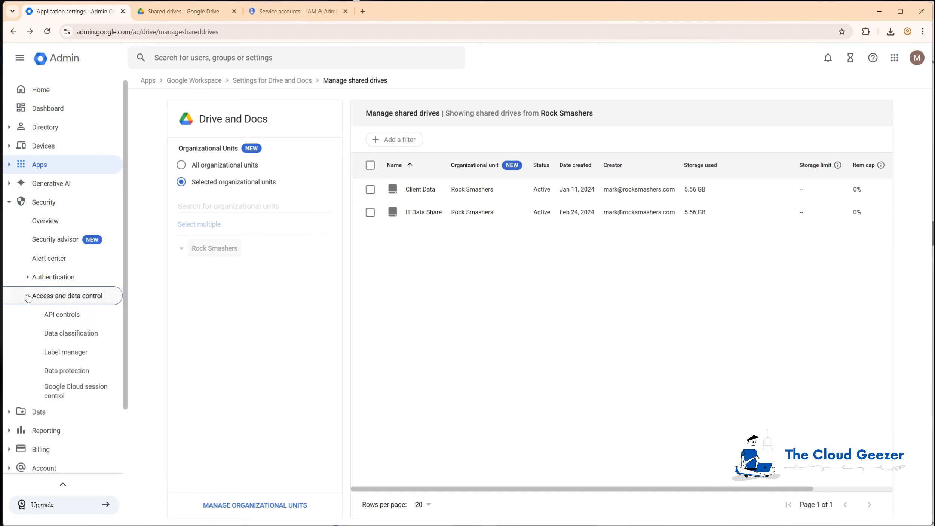
{"action": "left_click", "coordinate": [66, 315]}
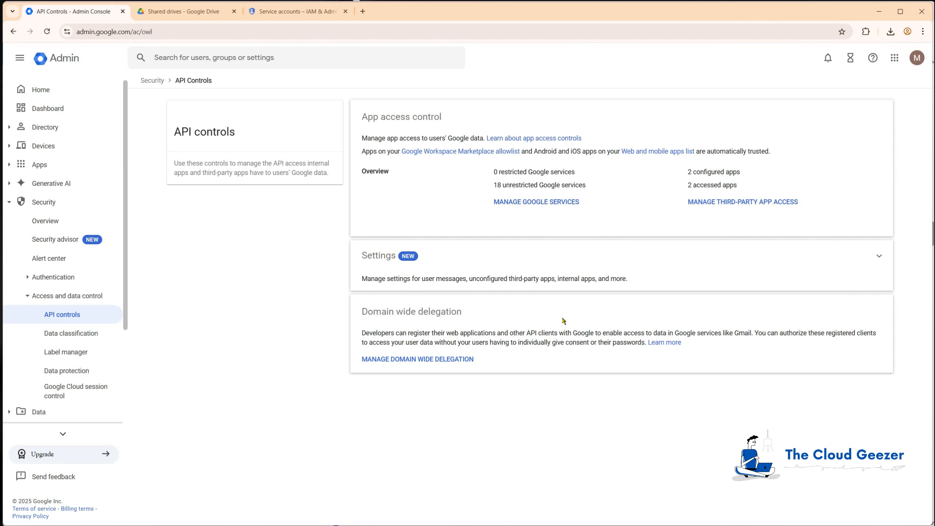
{"action": "left_click", "coordinate": [420, 360]}
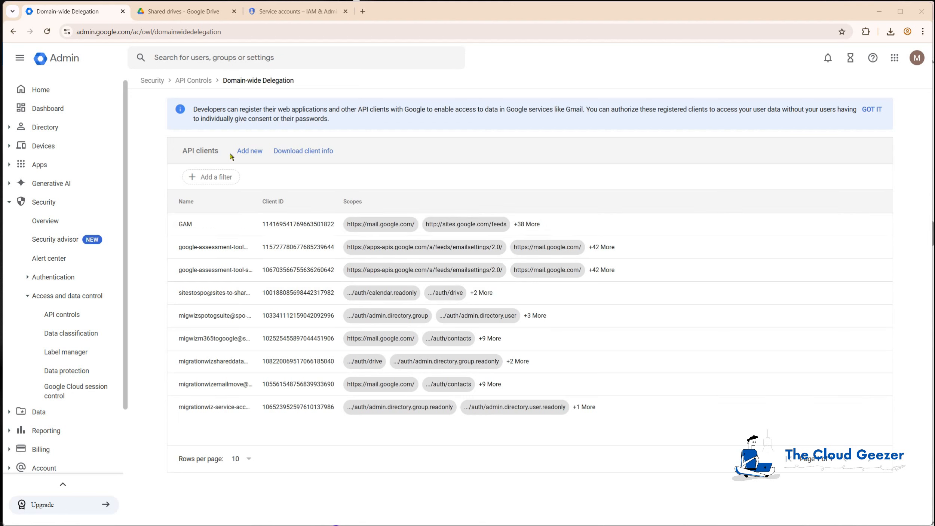
Step: Start adding a new API client for domain-wide delegation with the copied service account client ID
{"action": "left_click", "coordinate": [255, 150]}
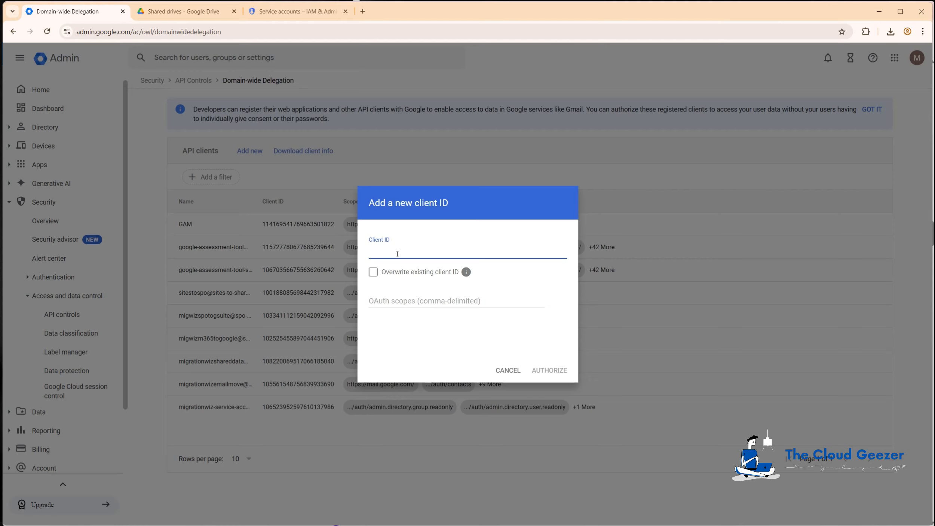
{"action": "key", "text": "ctrl+v"}
{"action": "left_click", "coordinate": [426, 300]}
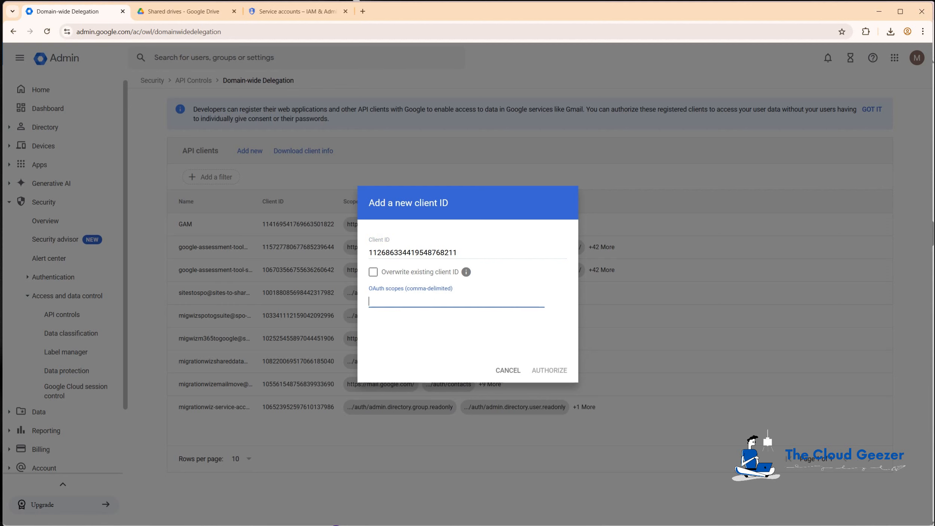
Step: Authorize the client with the BitTitan guide's four OAuth scopes (auth/drive, admin.directory.group.readonly, admin.directory.user.readonly, admin.directory.domain.readonly) and view its details
{"action": "key", "text": "alt+Tab"}
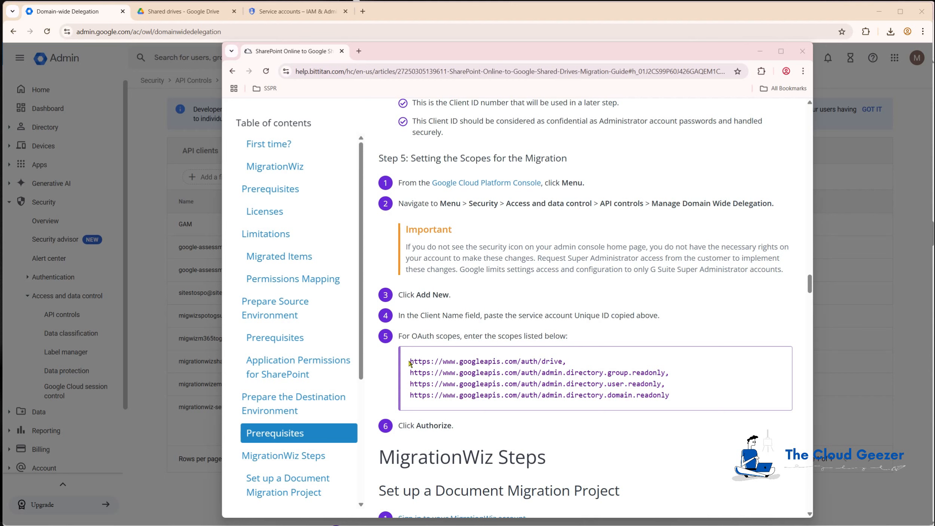
{"action": "left_click_drag", "start_coordinate": [410, 361], "coordinate": [675, 398]}
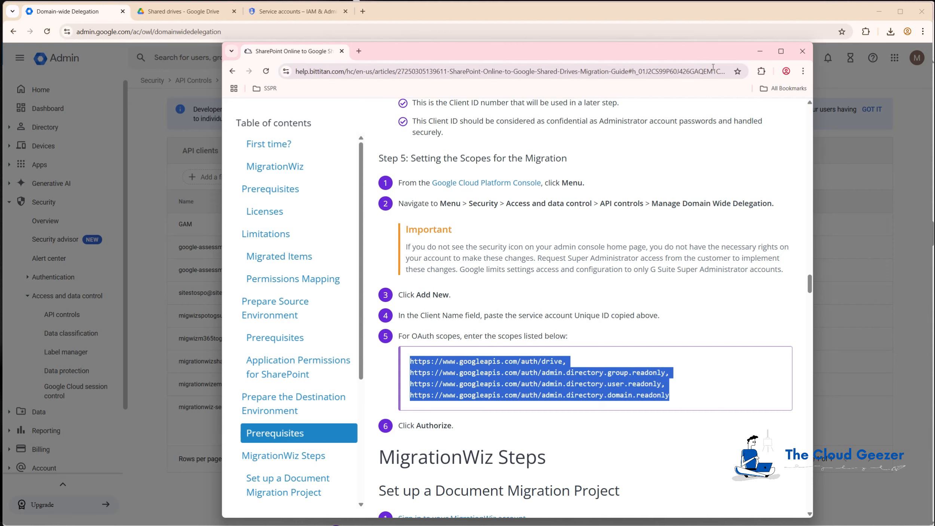
{"action": "left_click", "coordinate": [760, 51]}
{"action": "left_click", "coordinate": [414, 300]}
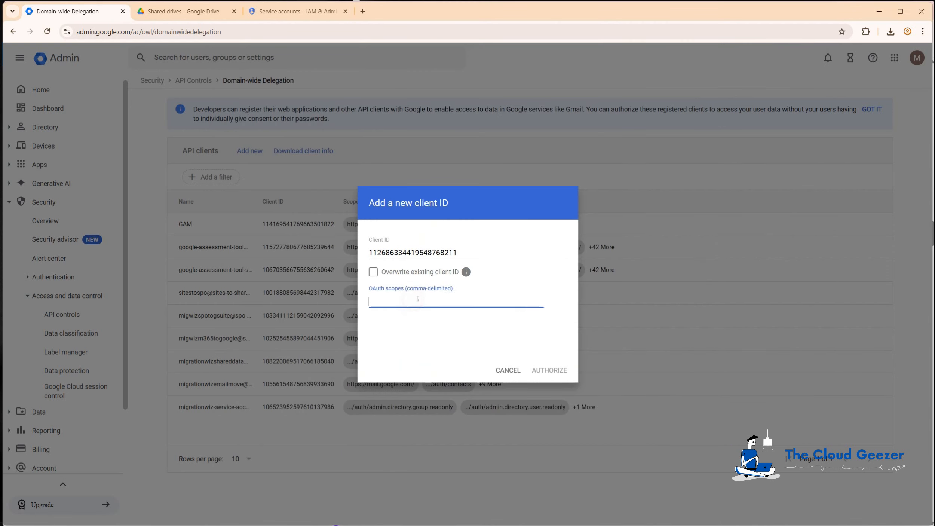
{"action": "key", "text": "ctrl+v"}
{"action": "left_click", "coordinate": [554, 370]}
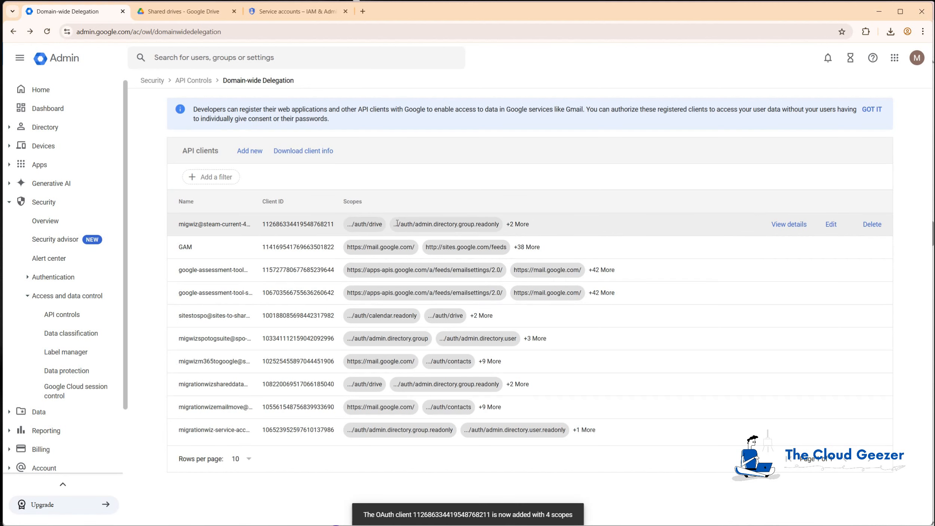
{"action": "left_click", "coordinate": [787, 224]}
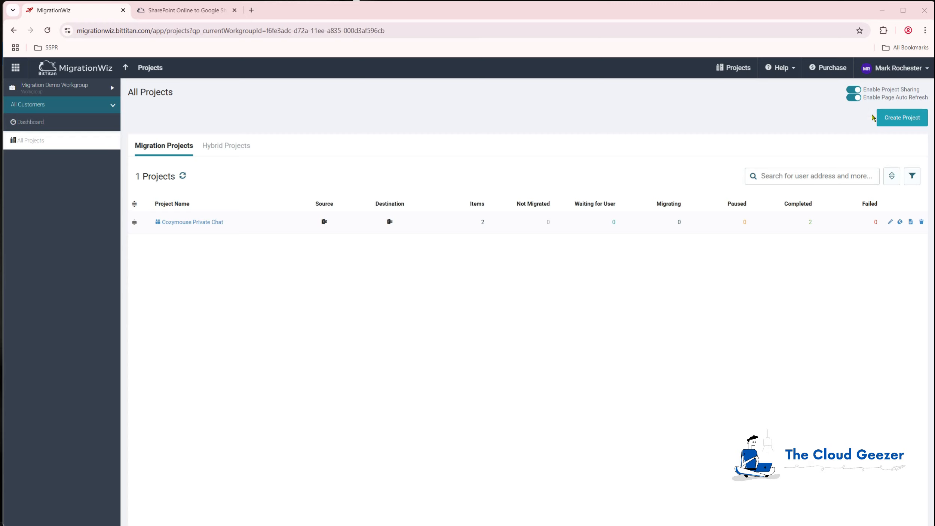
Step: In MigrationWiz, create a document project named Cozymouse SPO to Google Shared Drives Demo for the customer Cozymouse
{"action": "left_click", "coordinate": [896, 119]}
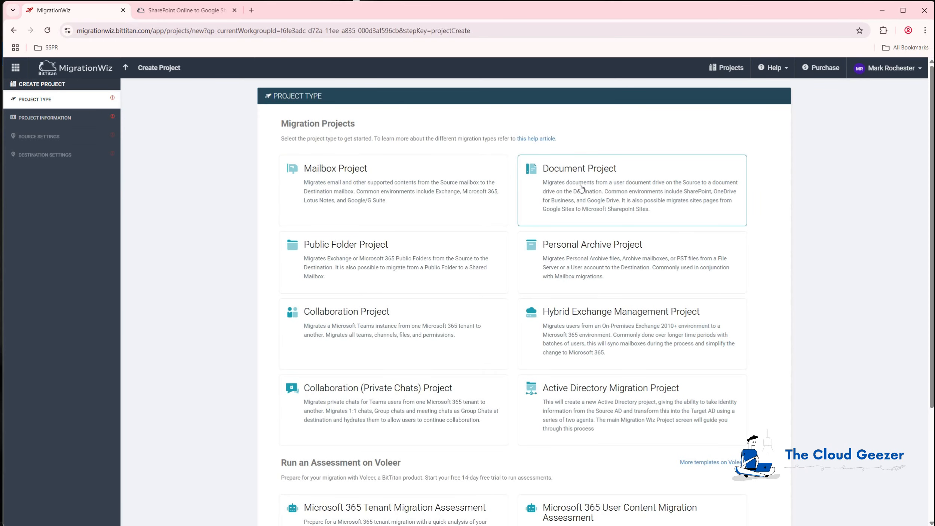
{"action": "left_click", "coordinate": [621, 186]}
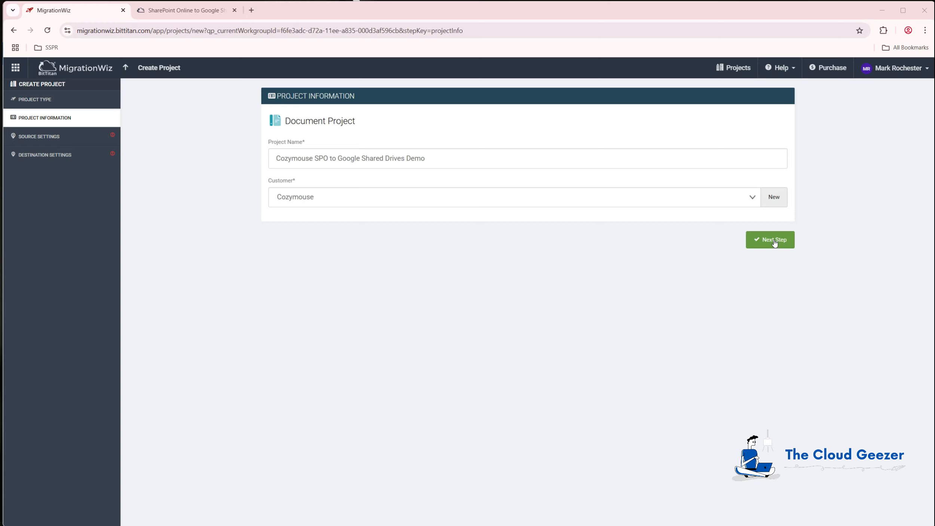
{"action": "left_click", "coordinate": [774, 242]}
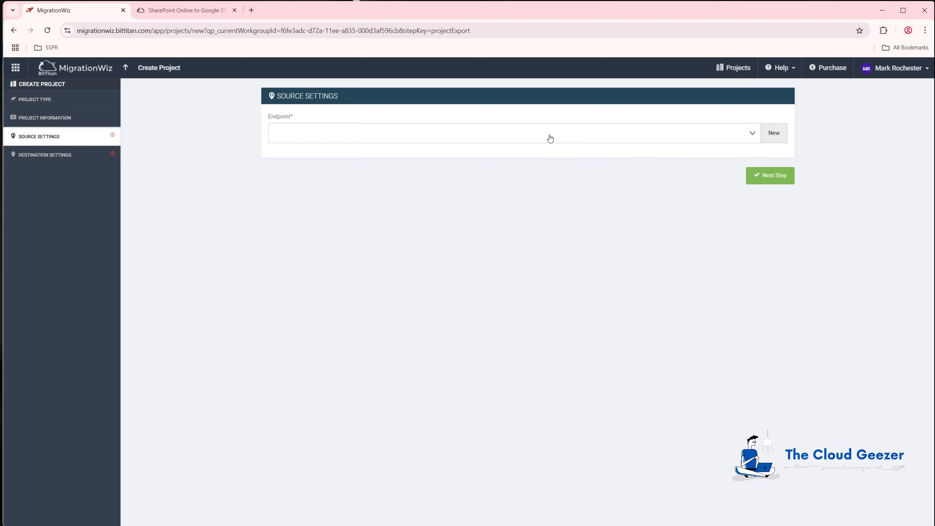
Step: Create a new source endpoint named SPO Source with the endpoint type SharePoint
{"action": "left_click", "coordinate": [773, 133]}
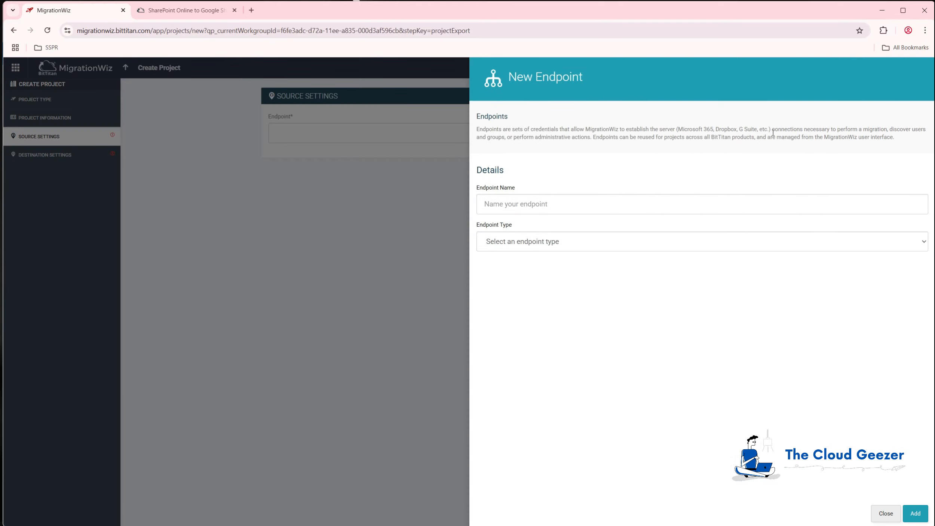
{"action": "left_click", "coordinate": [560, 204]}
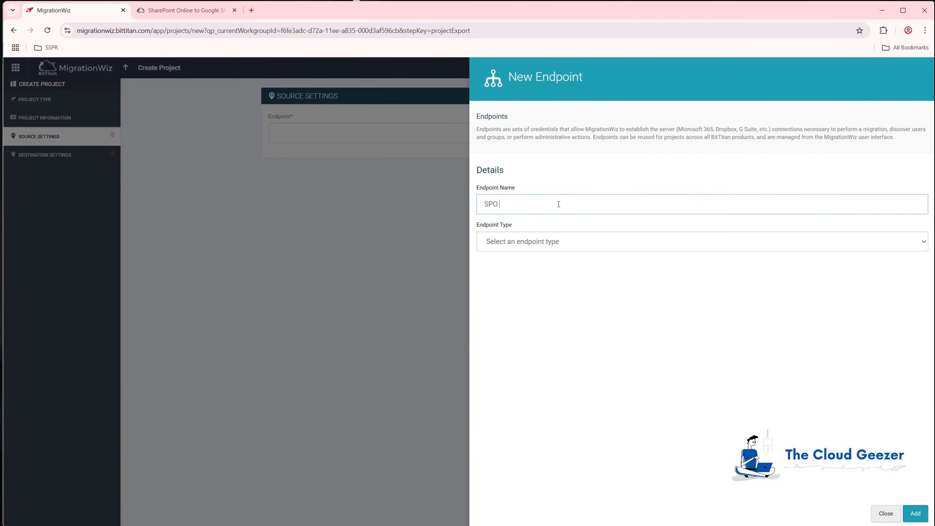
{"action": "type", "text": "Source"}
{"action": "left_click", "coordinate": [556, 240]}
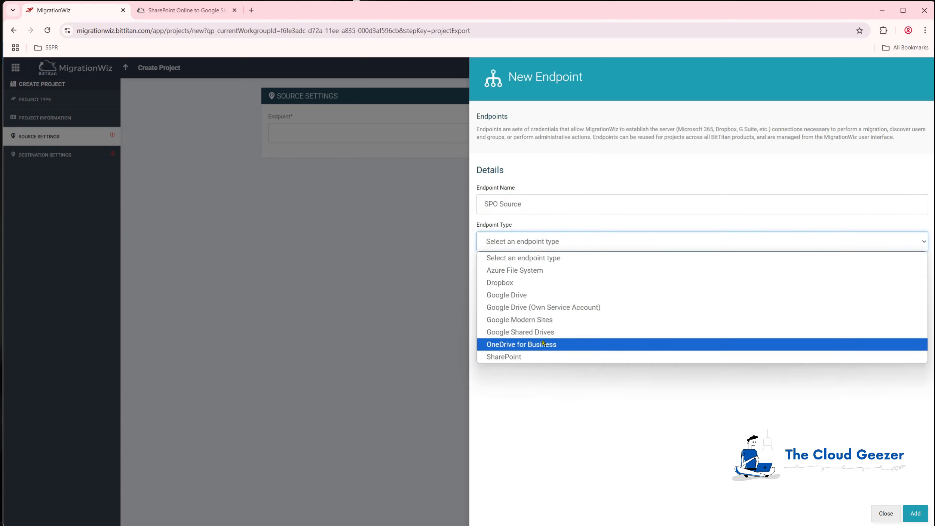
{"action": "left_click", "coordinate": [507, 358]}
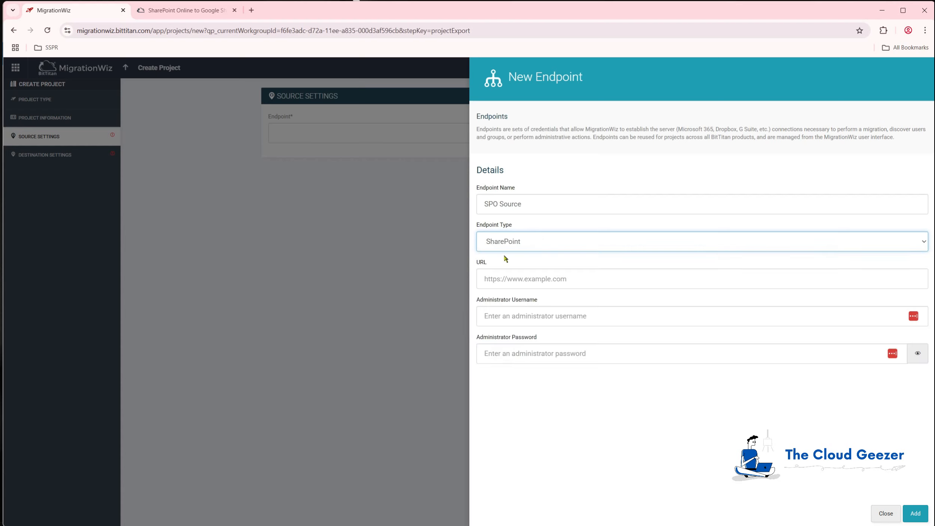
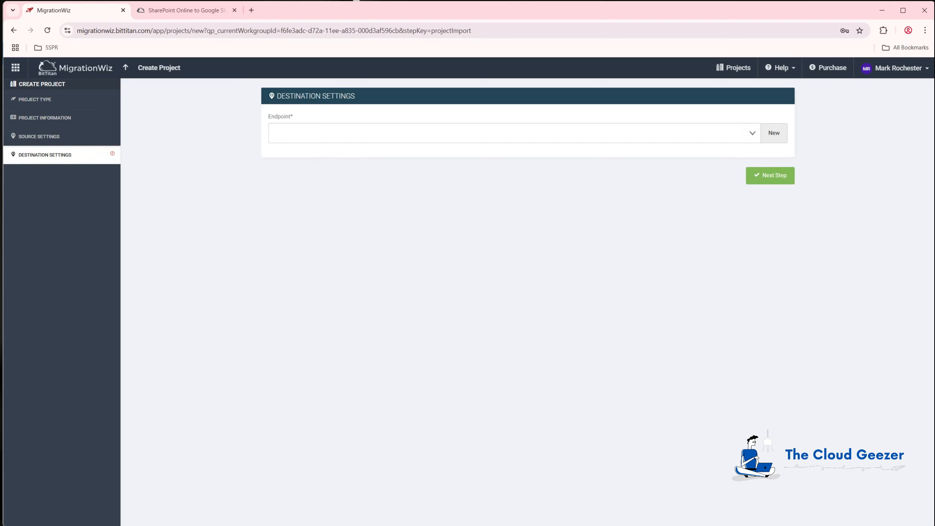
Step: Add a Google Shared Drives destination endpoint named Rocksmashers Google with the service account's JSON key file and the super administrator's username
{"action": "left_click", "coordinate": [774, 133]}
{"action": "left_click", "coordinate": [617, 205]}
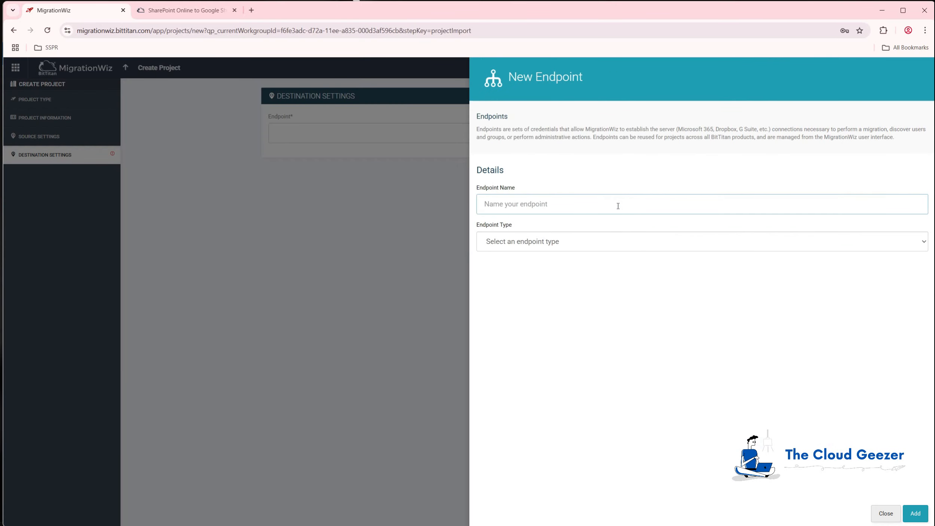
{"action": "type", "text": "Rocksmashers Google"}
{"action": "left_click", "coordinate": [557, 243]}
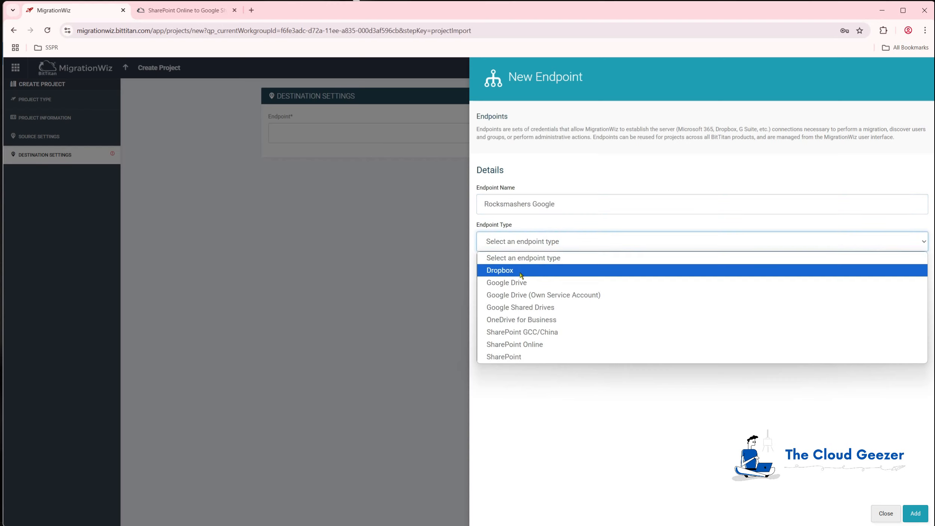
{"action": "left_click", "coordinate": [521, 307]}
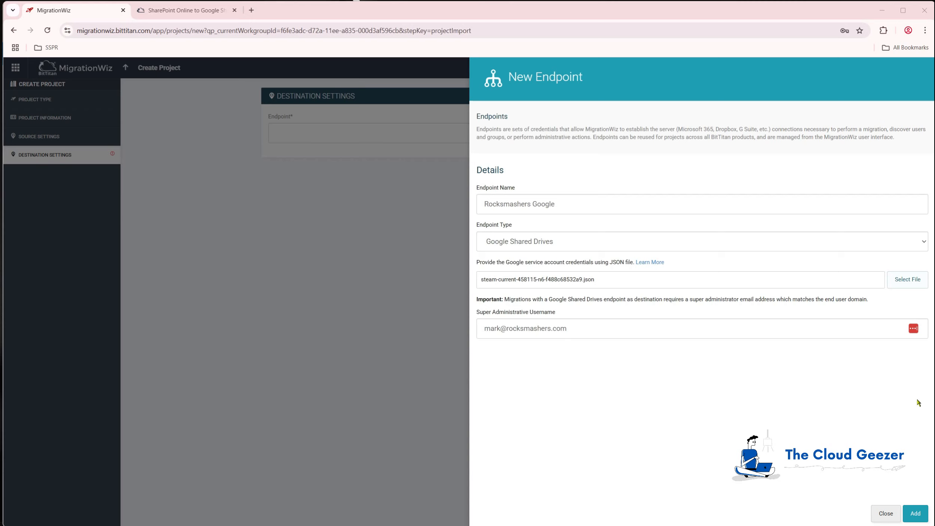
{"action": "left_click", "coordinate": [916, 513]}
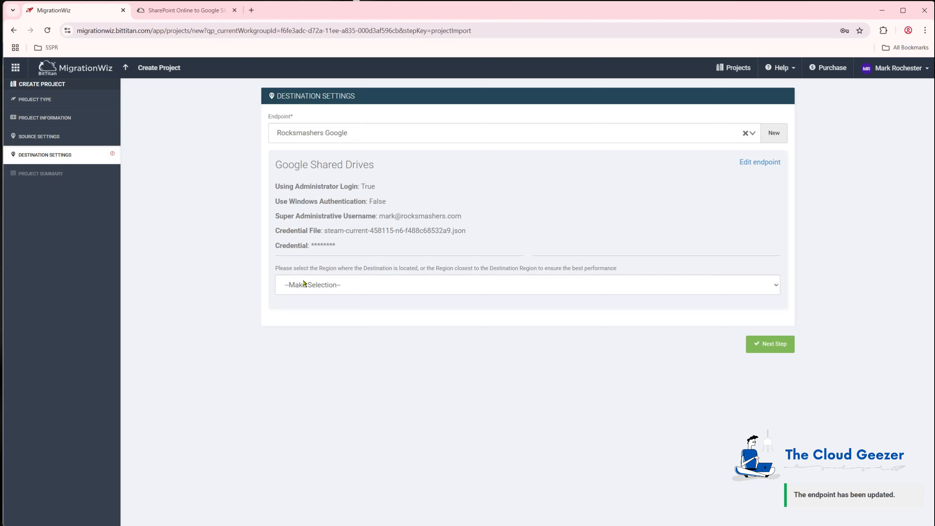
Step: Set the destination region to United States and save the migration project
{"action": "left_click", "coordinate": [353, 284]}
{"action": "left_click", "coordinate": [314, 315]}
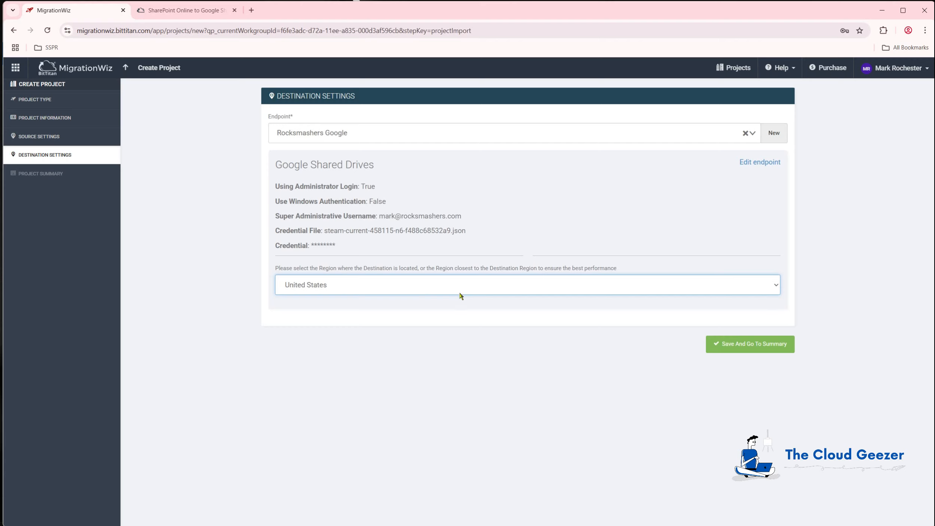
{"action": "left_click", "coordinate": [741, 344]}
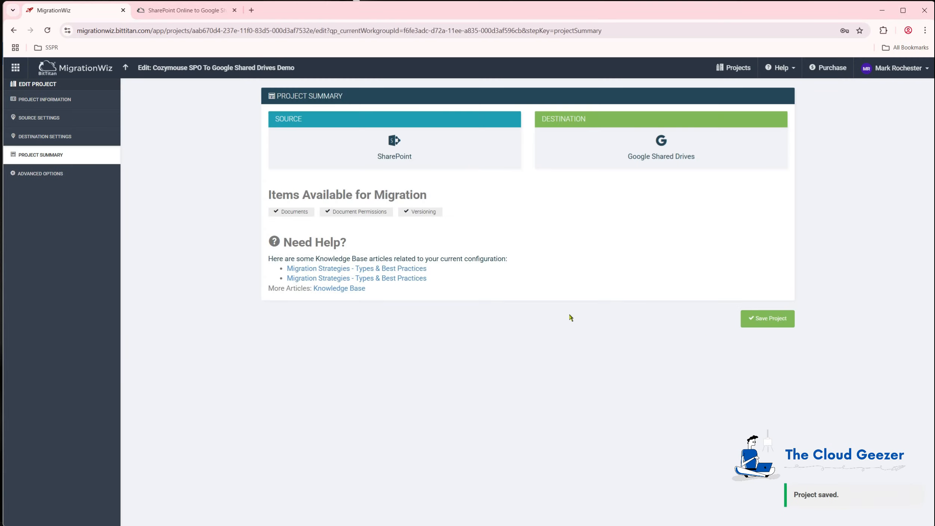
{"action": "left_click", "coordinate": [771, 319]}
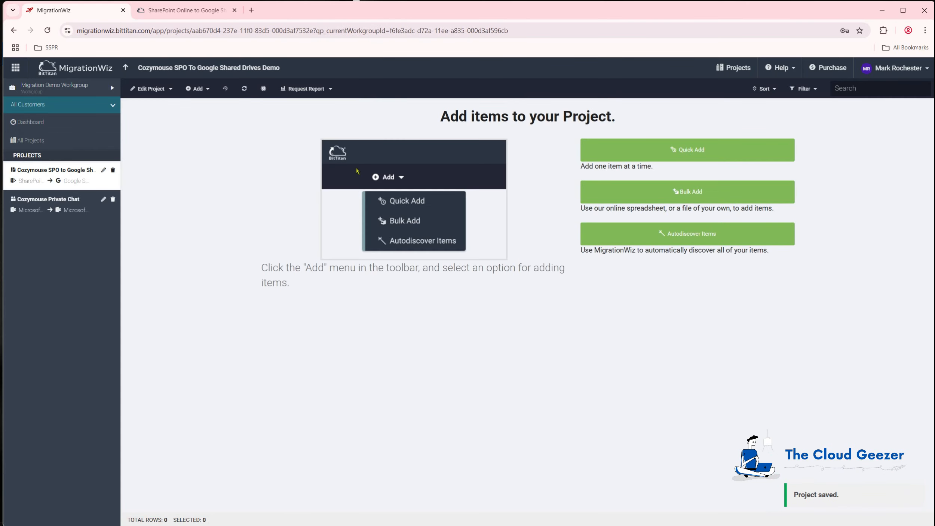
Step: Enter the support option UseApplicationPermission=1 in the project's advanced options
{"action": "left_click", "coordinate": [172, 90]}
{"action": "left_click", "coordinate": [165, 147]}
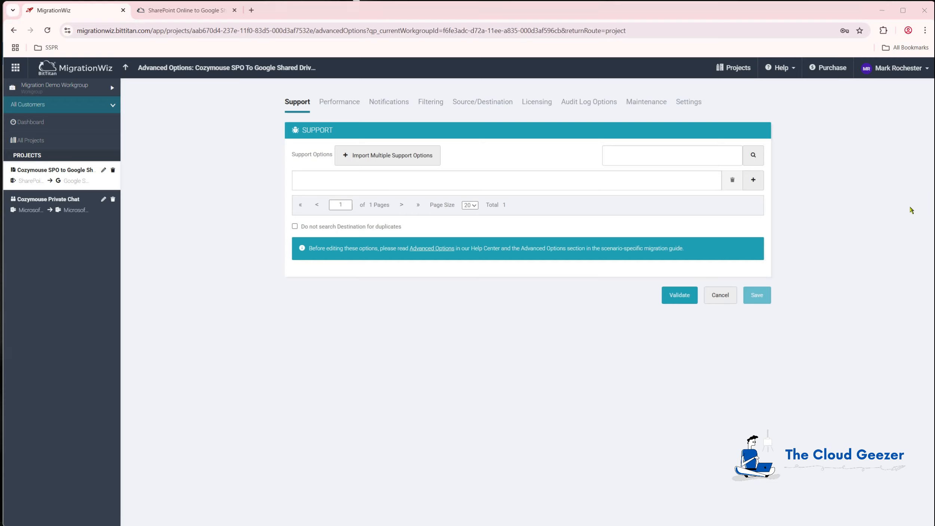
{"action": "left_click", "coordinate": [338, 182]}
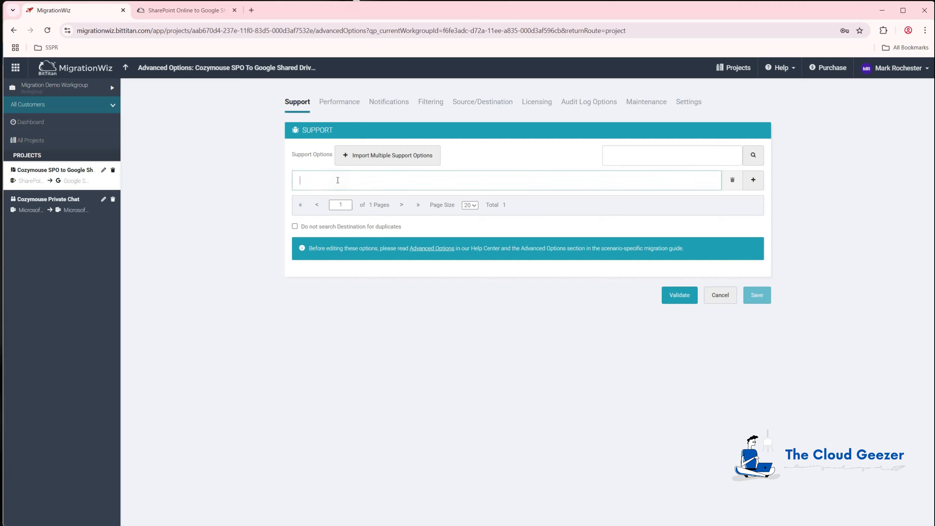
{"action": "type", "text": "UseApplicationPermission=1"}
Step: Add a second support option, SetDestinationAdminAsSharedDriveManager=1, then validate and save the advanced options
{"action": "left_click", "coordinate": [753, 180]}
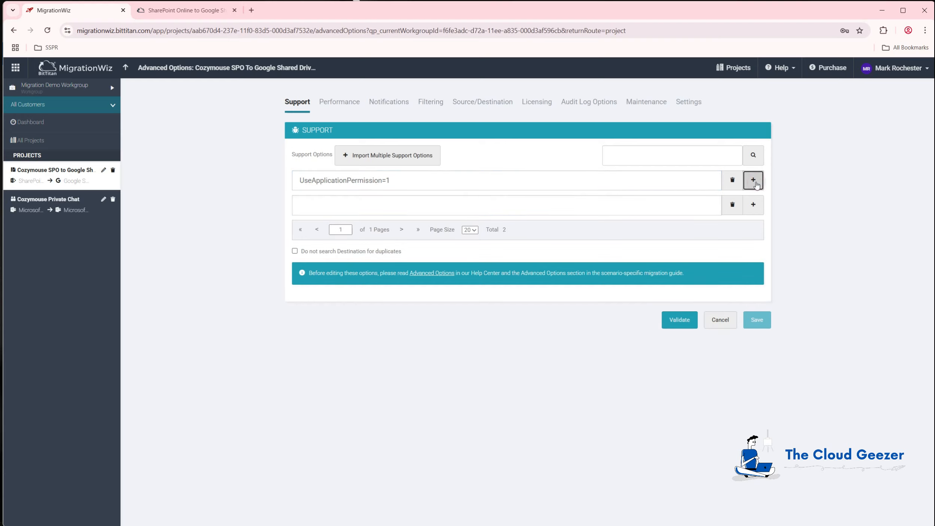
{"action": "left_click", "coordinate": [319, 204]}
{"action": "left_click", "coordinate": [498, 204]}
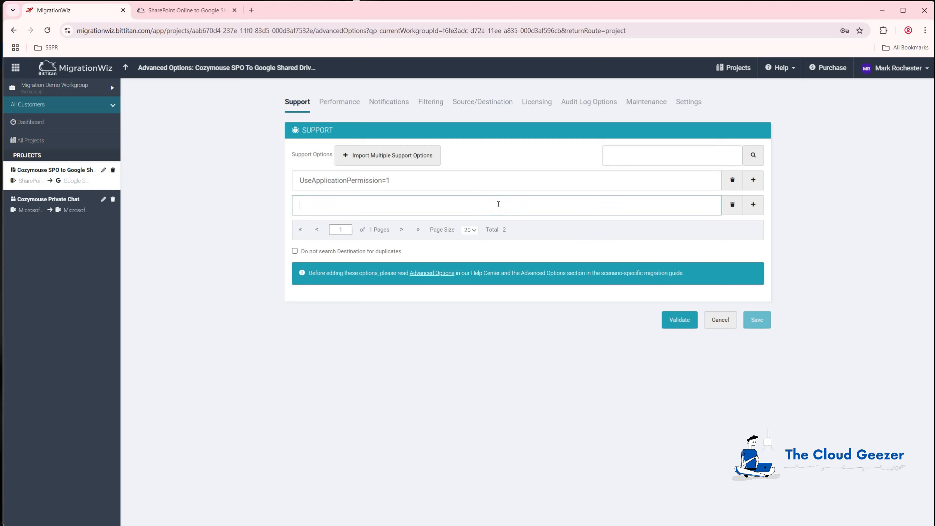
{"action": "type", "text": "SetDestinationAdminAsSharedDriveManager=1"}
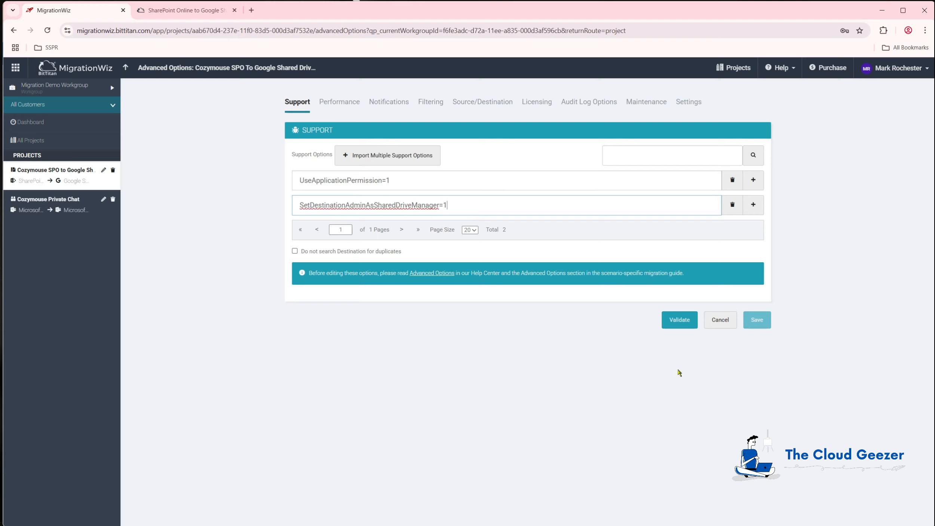
{"action": "left_click", "coordinate": [678, 322]}
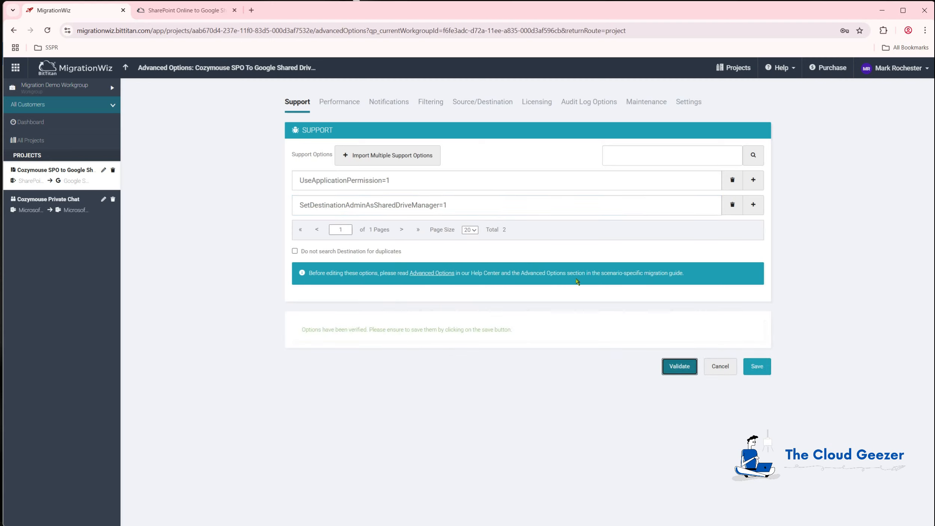
{"action": "left_click", "coordinate": [760, 368]}
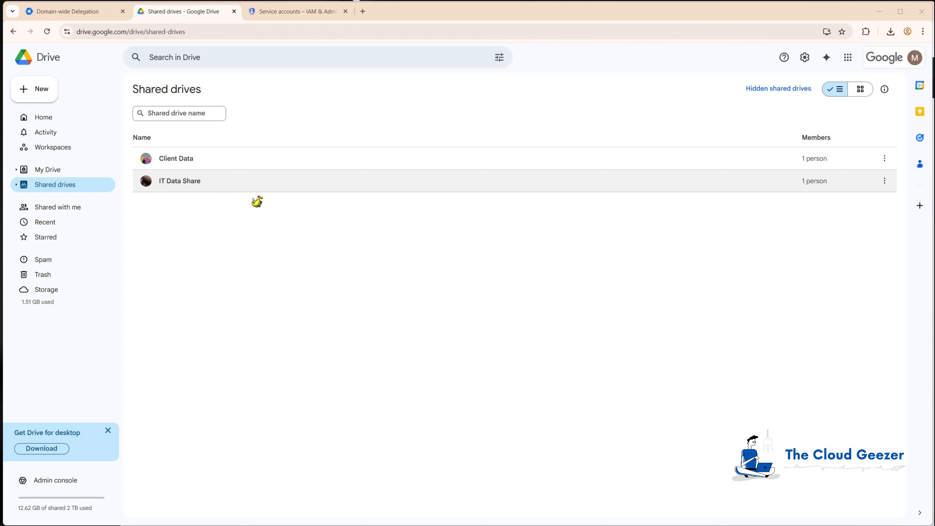
Step: In Google Drive, create a shared drive named CMData and return to the list of shared drives
{"action": "right_click", "coordinate": [406, 289]}
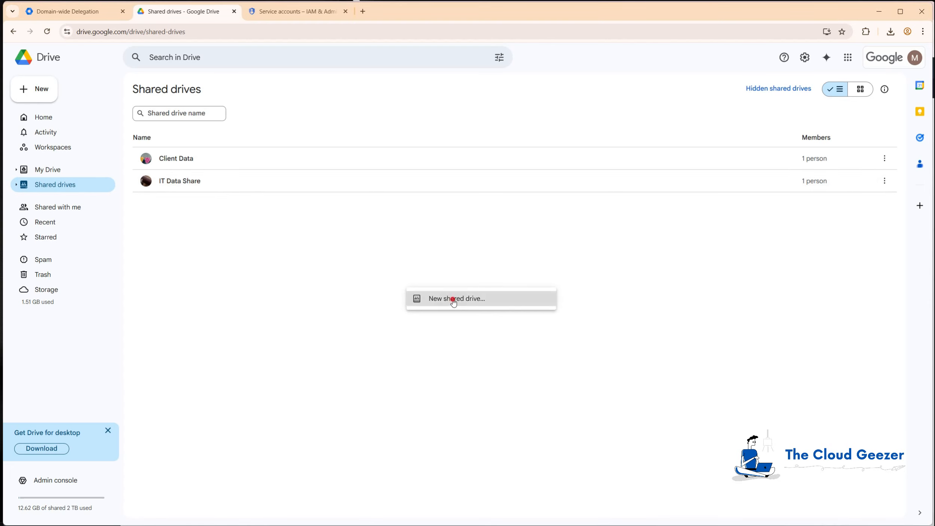
{"action": "left_click", "coordinate": [454, 299]}
{"action": "type", "text": "CMData"}
{"action": "left_click", "coordinate": [520, 315]}
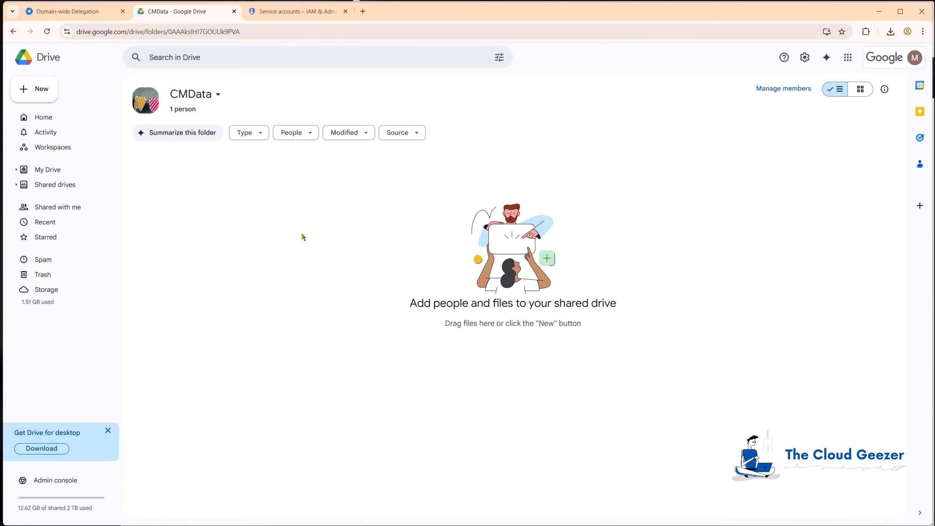
{"action": "left_click", "coordinate": [53, 187]}
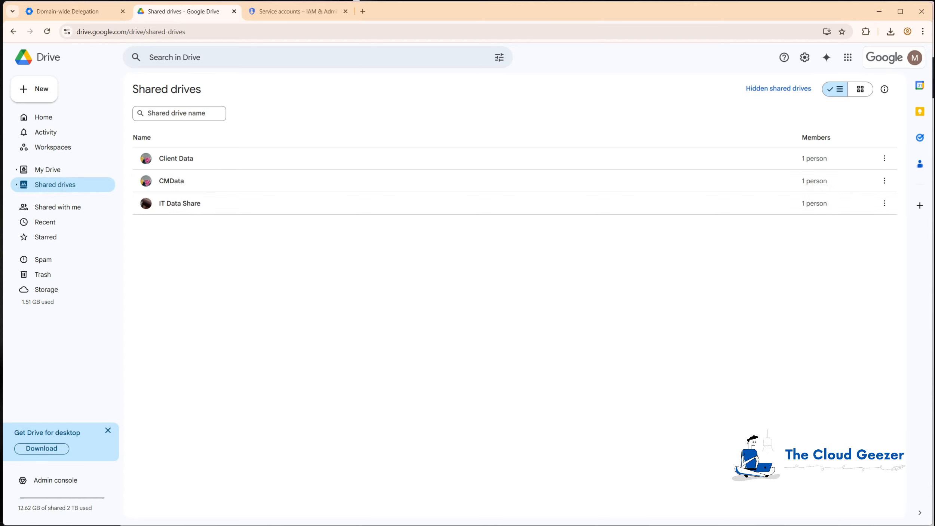
Step: Switch back to MigrationWiz, autodiscover the source tenant's SharePoint sites and import the discovered items into the project
{"action": "left_click", "coordinate": [879, 11]}
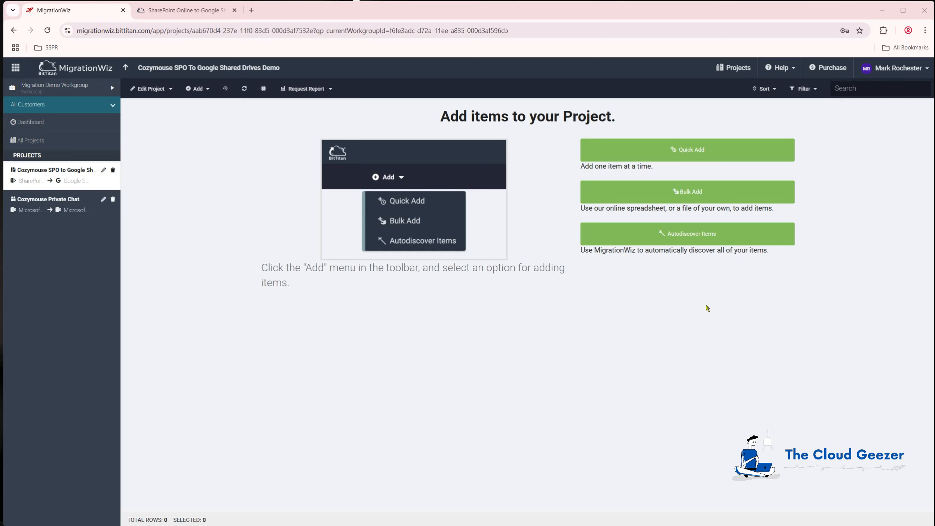
{"action": "left_click", "coordinate": [653, 232]}
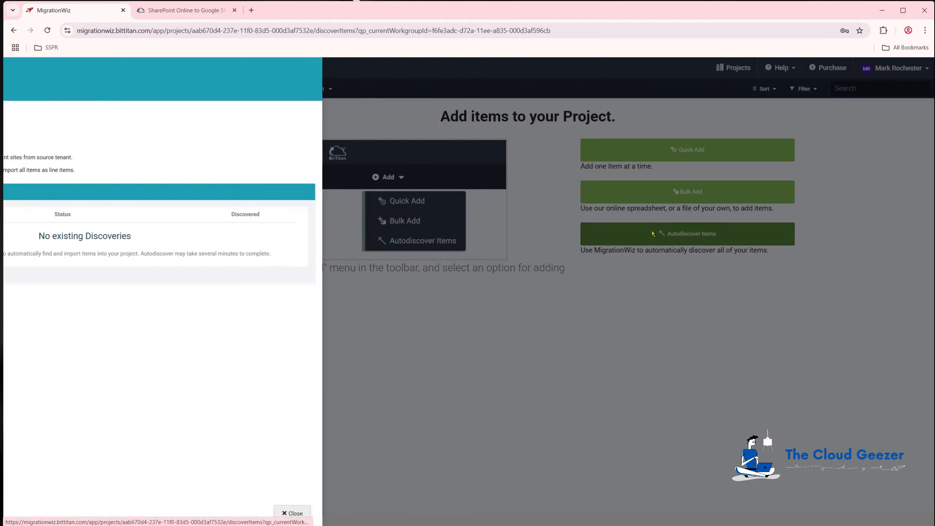
{"action": "left_click", "coordinate": [37, 121]}
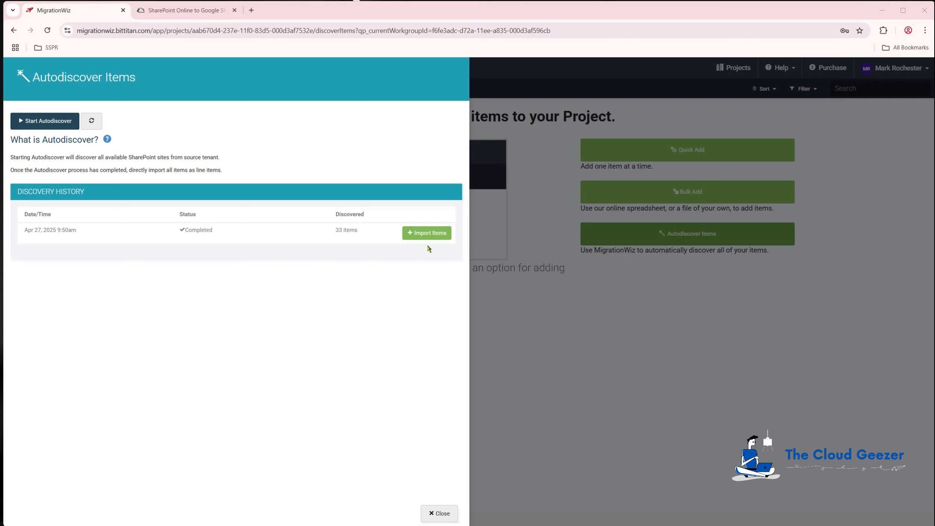
{"action": "left_click", "coordinate": [429, 234]}
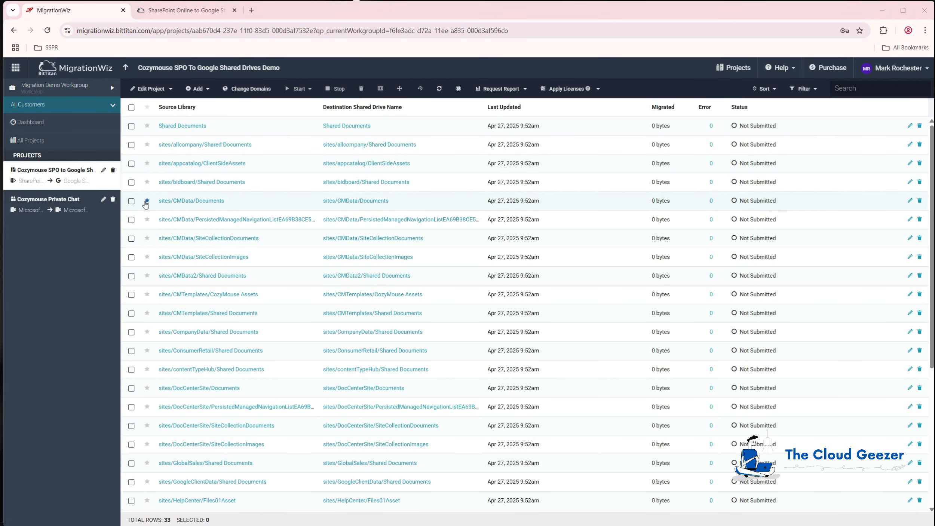
Step: Change the destination shared drive name of the sites/CMData/Documents item to CMData and save the item
{"action": "left_click", "coordinate": [131, 202]}
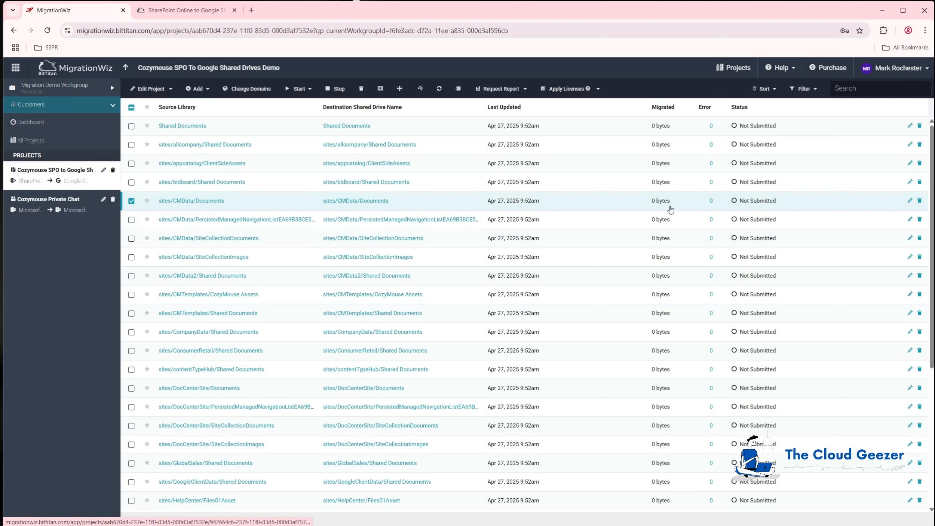
{"action": "left_click", "coordinate": [910, 201]}
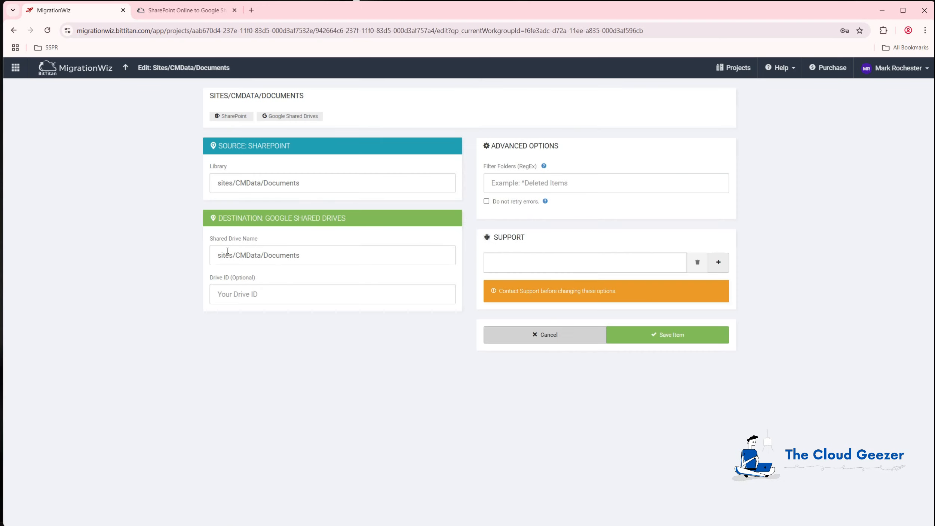
{"action": "left_click_drag", "start_coordinate": [321, 253], "coordinate": [216, 254]}
{"action": "type", "text": "CMData"}
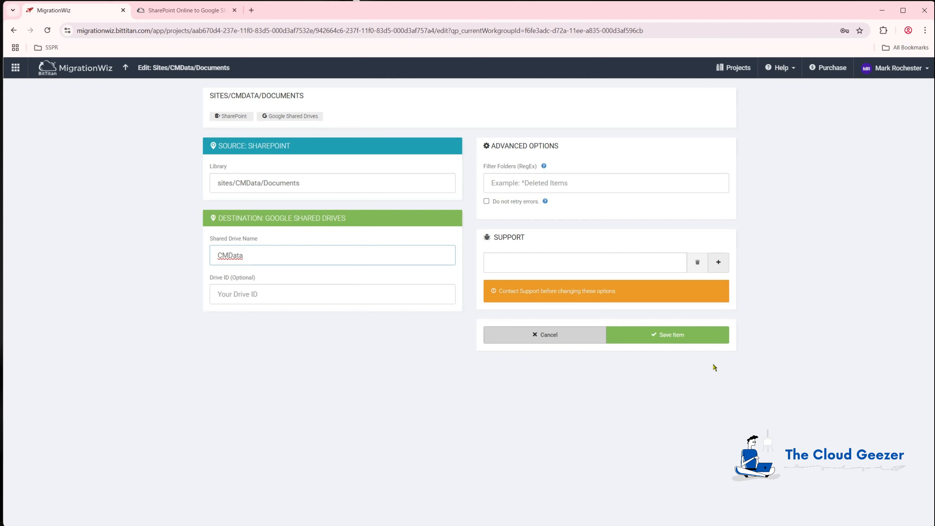
{"action": "left_click", "coordinate": [684, 339]}
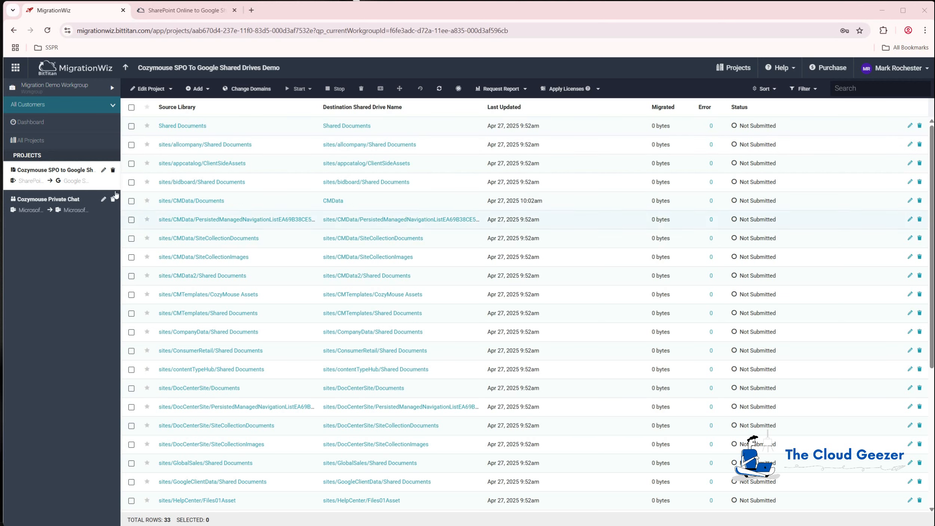
Step: Delete all imported project items except sites/CMData/Documents
{"action": "left_click", "coordinate": [132, 108]}
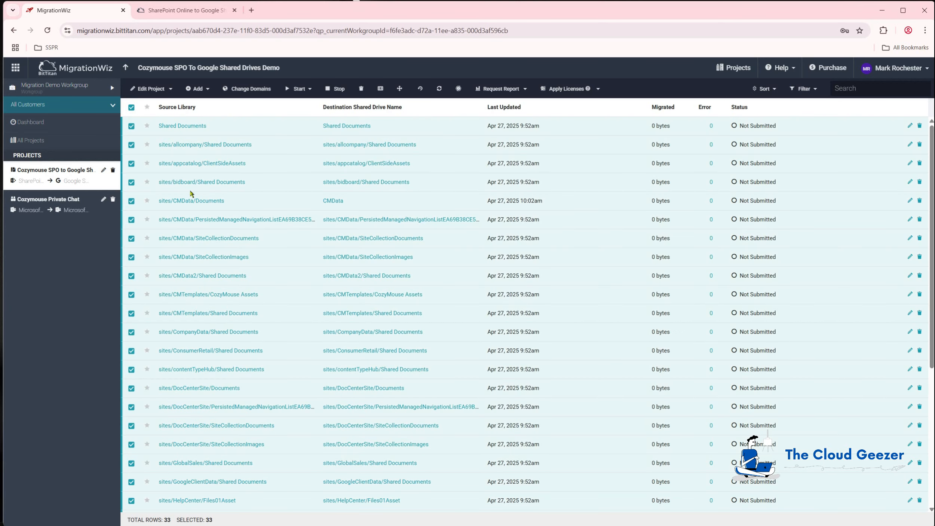
{"action": "left_click", "coordinate": [131, 201]}
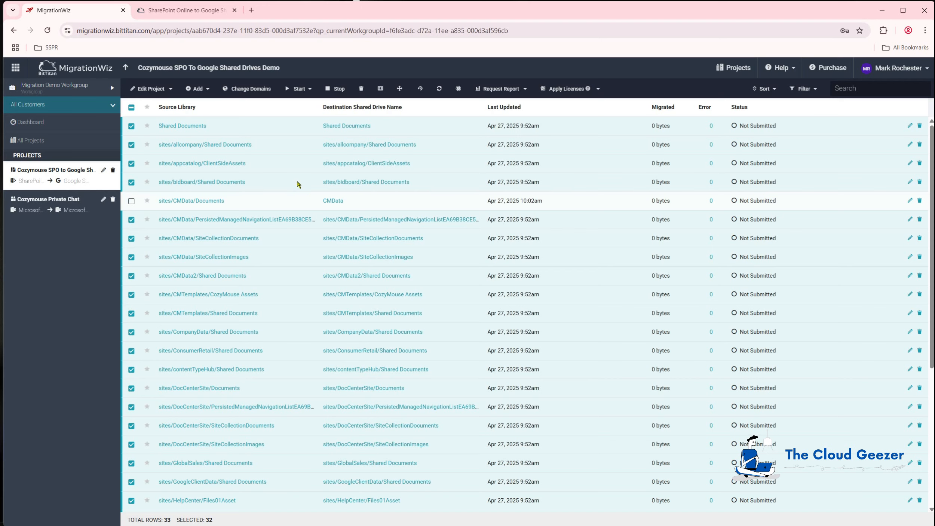
{"action": "left_click", "coordinate": [362, 89]}
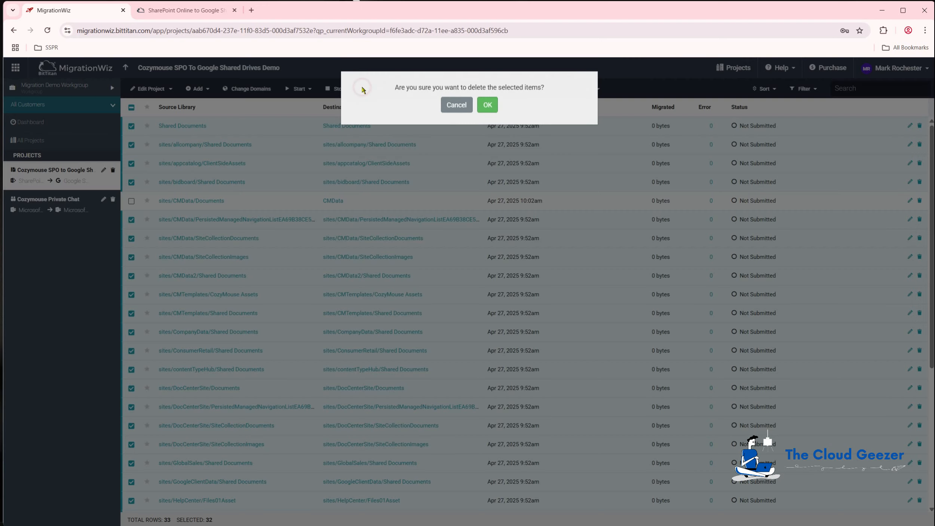
{"action": "left_click", "coordinate": [487, 100]}
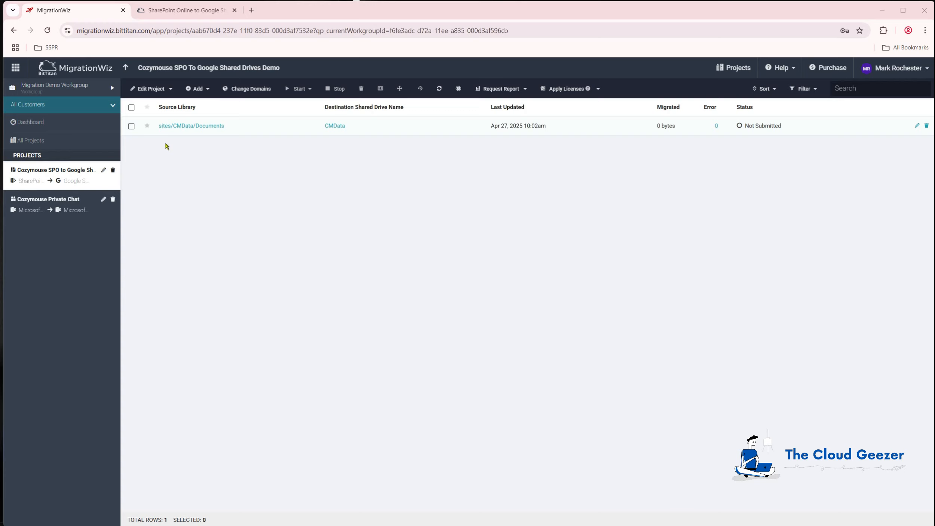
Step: Run a credential verification on the sites/CMData/Documents item
{"action": "left_click", "coordinate": [131, 126]}
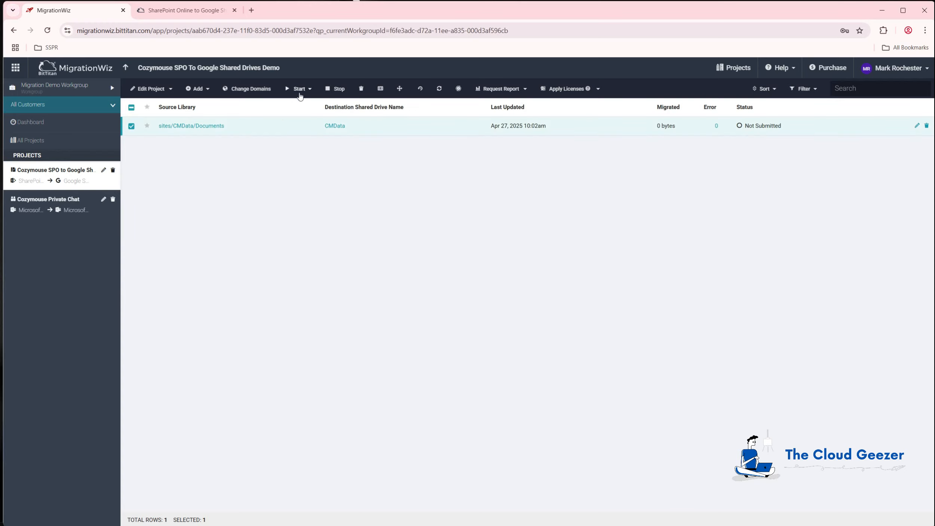
{"action": "left_click", "coordinate": [300, 94]}
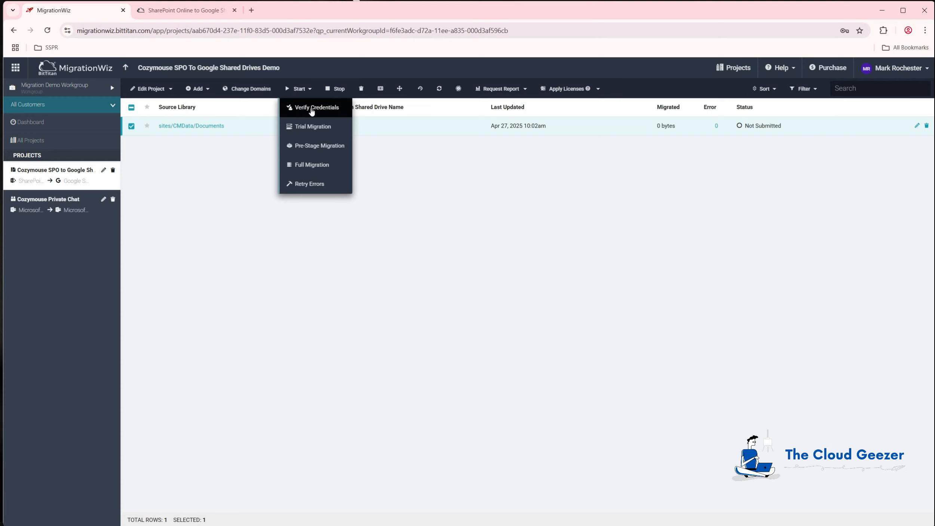
{"action": "left_click", "coordinate": [322, 108]}
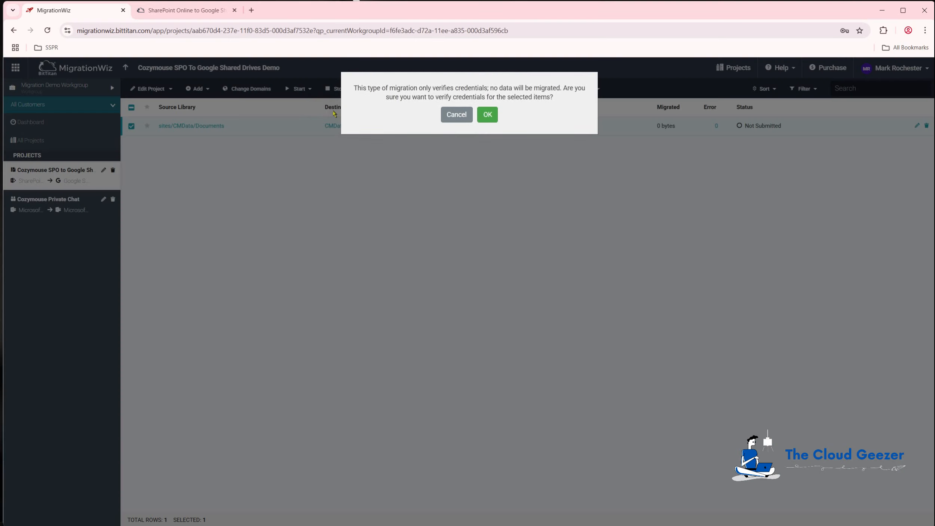
{"action": "left_click", "coordinate": [490, 116]}
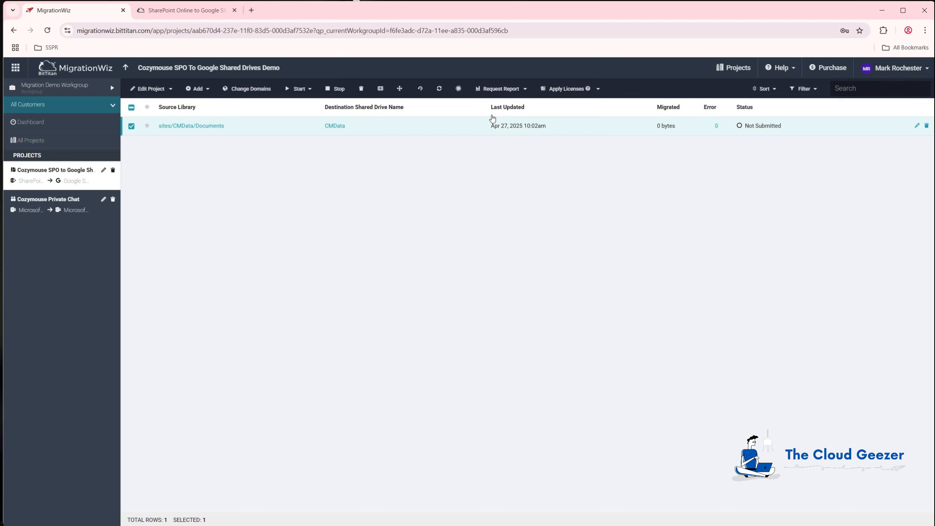
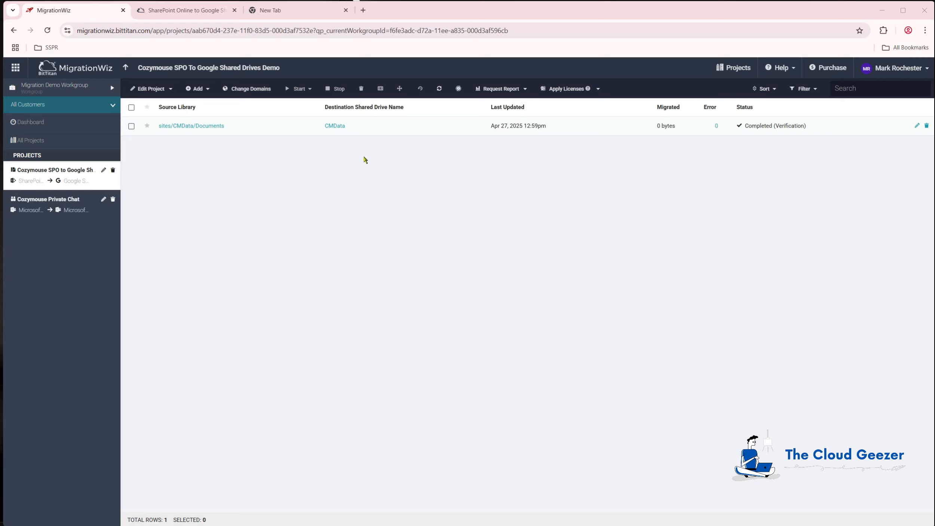
Step: Select the sites/CMData/Documents item and review its pre-stage migration options and date cutoff choices without starting the migration
{"action": "left_click", "coordinate": [131, 127]}
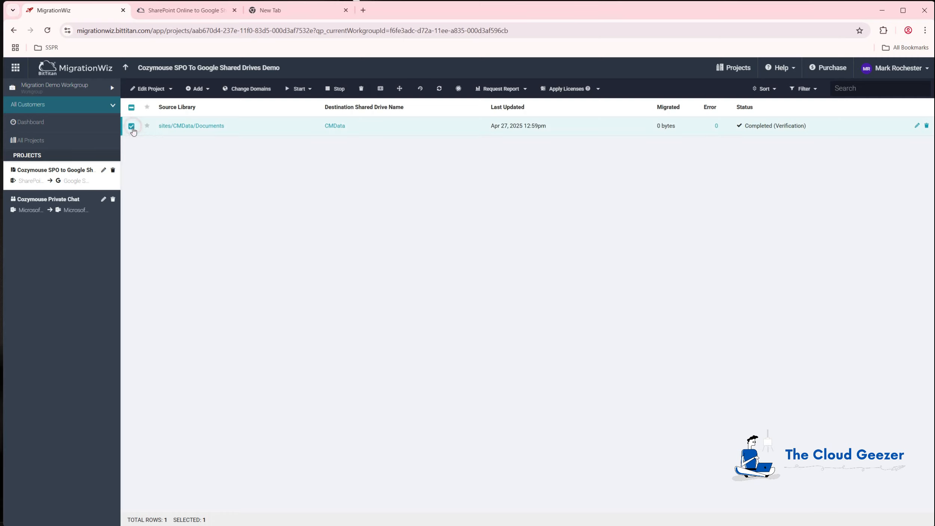
{"action": "left_click", "coordinate": [308, 91]}
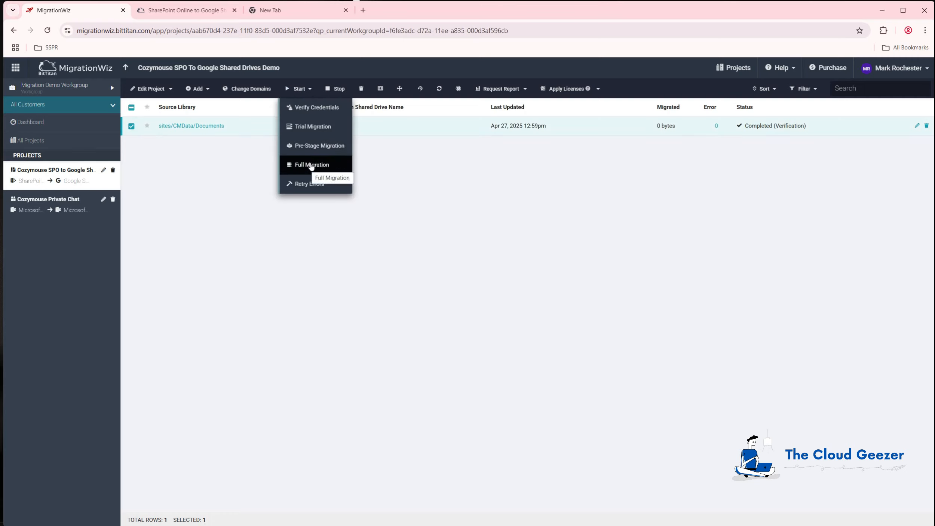
{"action": "left_click", "coordinate": [312, 146]}
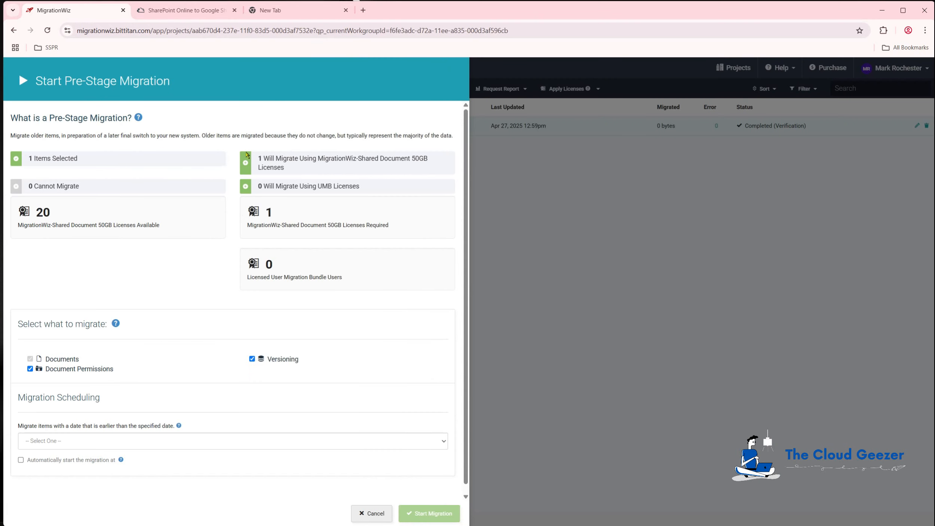
{"action": "scroll", "coordinate": [209, 209], "scroll_direction": "down", "scroll_amount": 1}
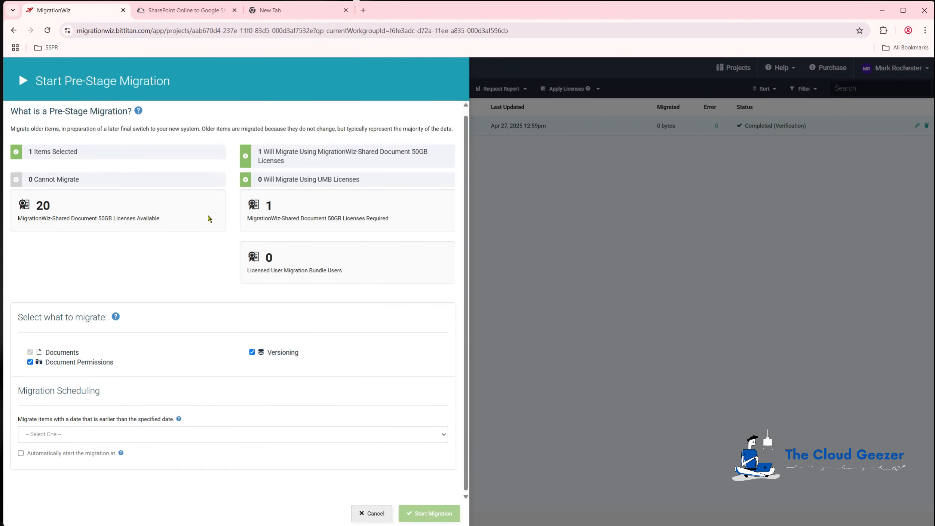
{"action": "left_click", "coordinate": [163, 434]}
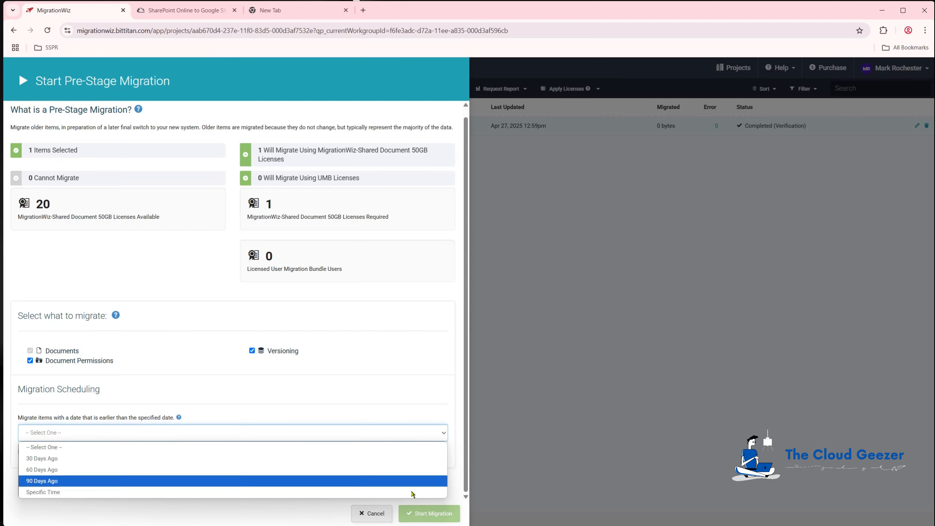
{"action": "left_click", "coordinate": [368, 513]}
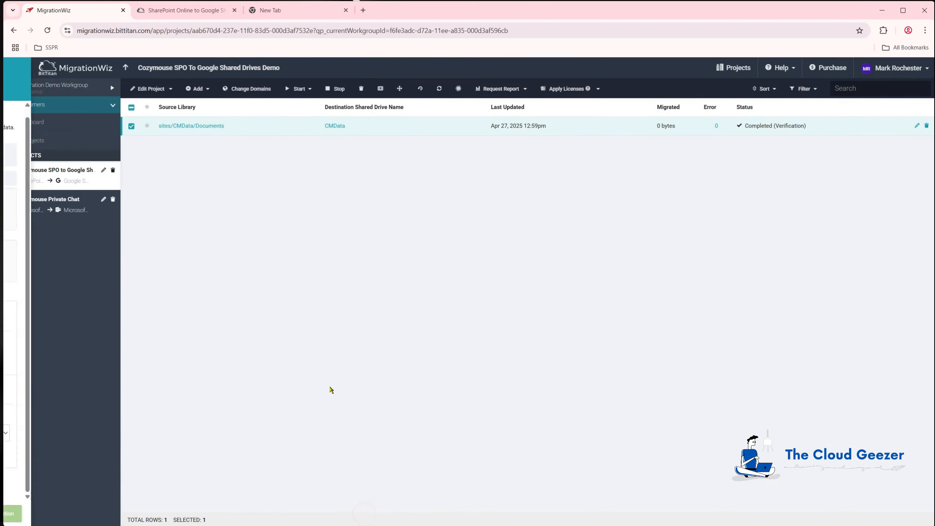
Step: Start a full migration of sites/CMData/Documents including documents, document permissions and versioning, without a scheduled start time
{"action": "left_click", "coordinate": [301, 90]}
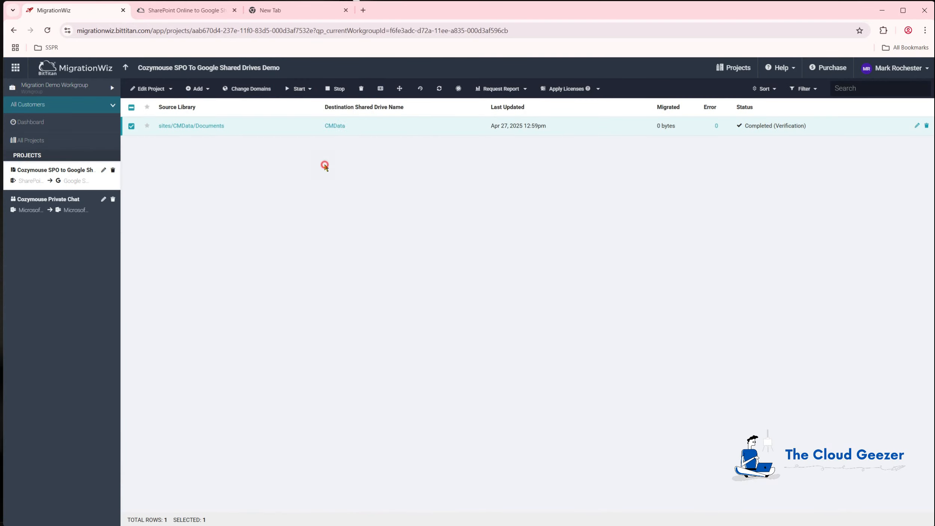
{"action": "left_click", "coordinate": [327, 167]}
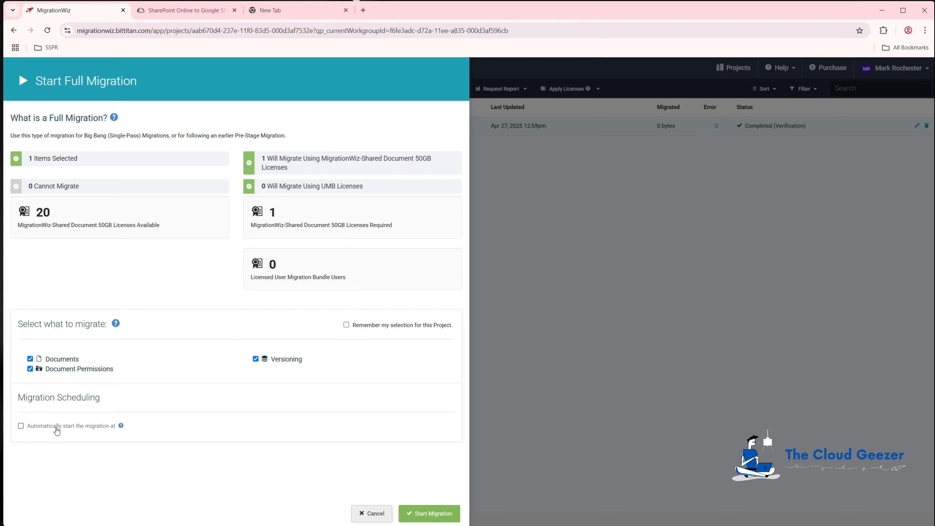
{"action": "left_click", "coordinate": [57, 429]}
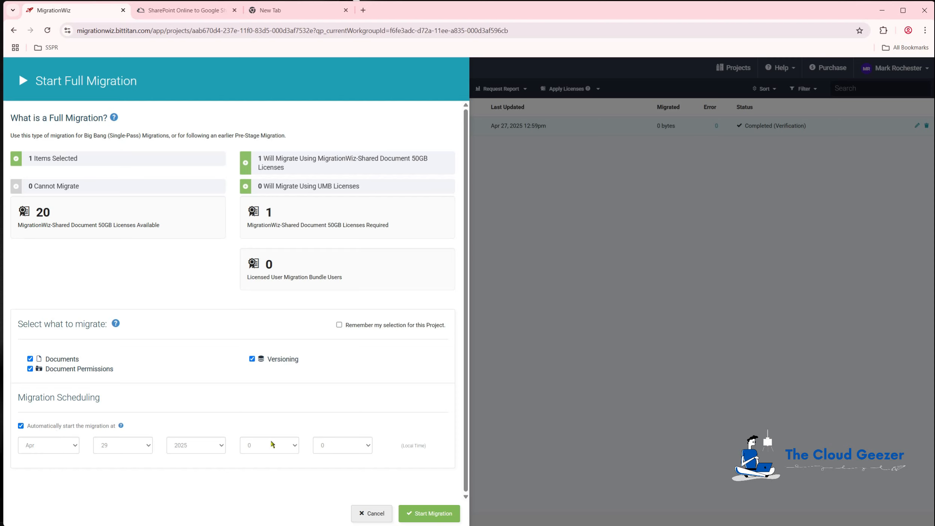
{"action": "left_click", "coordinate": [20, 425]}
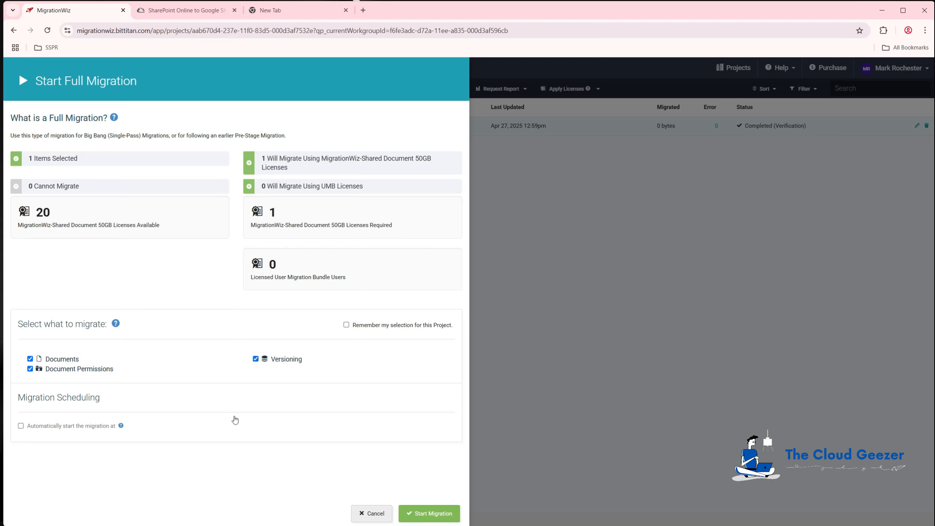
{"action": "left_click", "coordinate": [434, 514]}
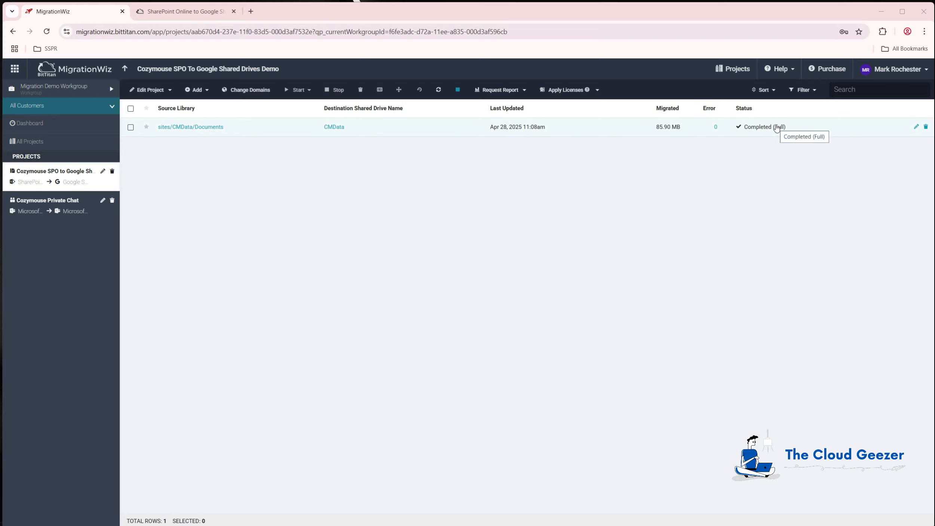
Step: Examine the full folder summary and any errors or warnings of the sites/CMData/Documents migration, and return to the project's item list
{"action": "left_click", "coordinate": [335, 129]}
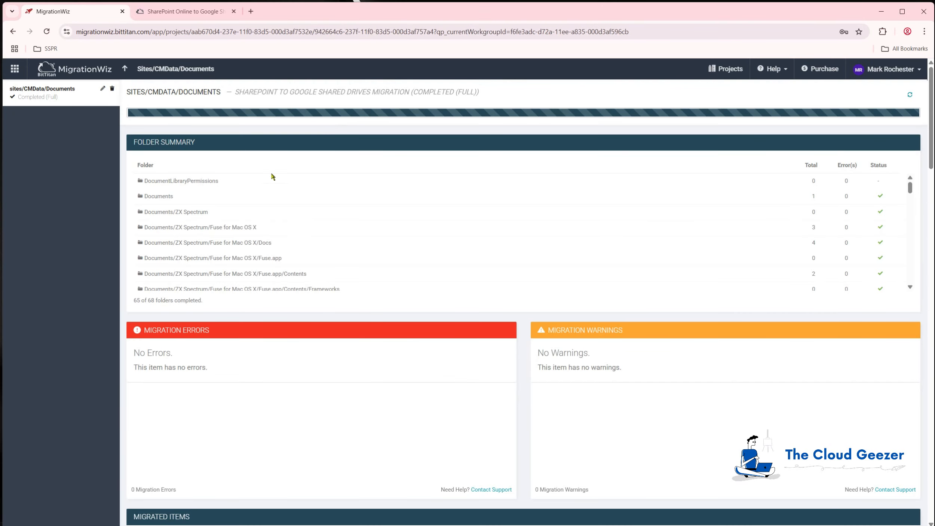
{"action": "scroll", "coordinate": [275, 236], "scroll_direction": "down", "scroll_amount": 1}
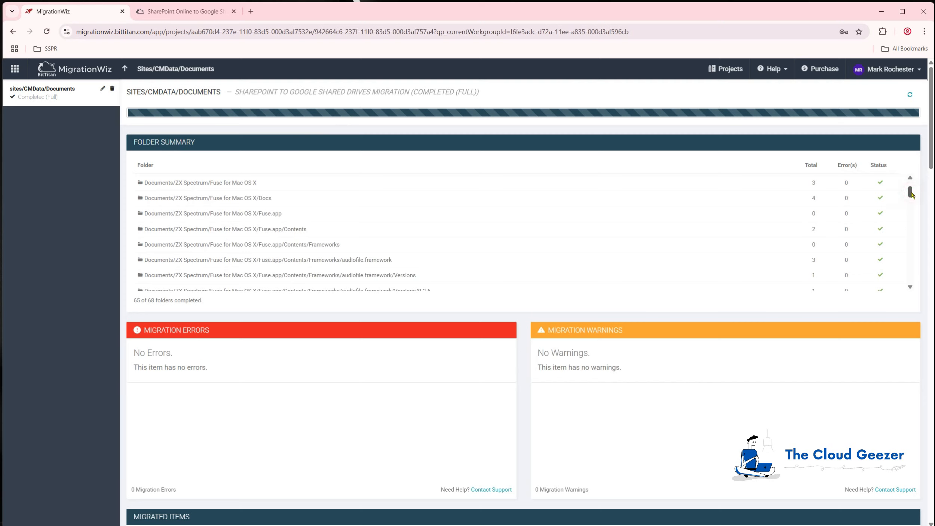
{"action": "left_click_drag", "start_coordinate": [912, 194], "coordinate": [912, 283]}
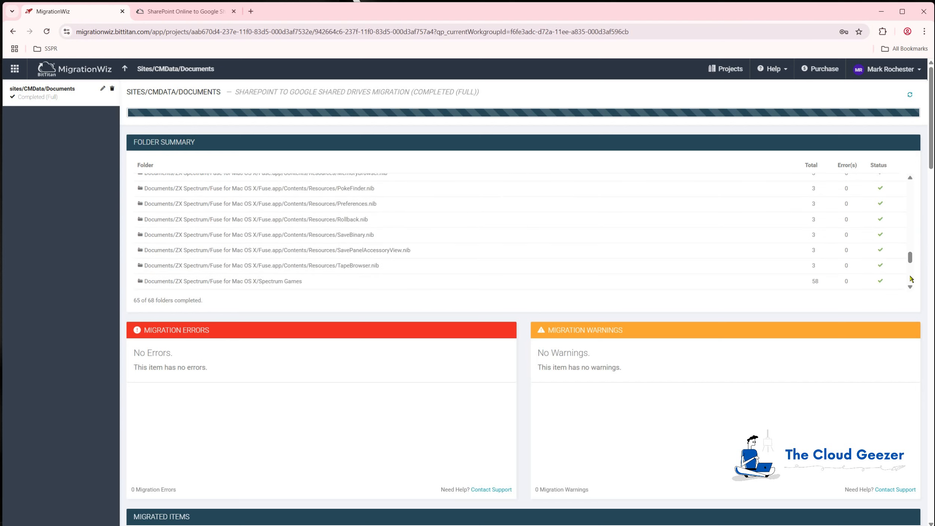
{"action": "scroll", "coordinate": [912, 260], "scroll_direction": "down", "scroll_amount": 3}
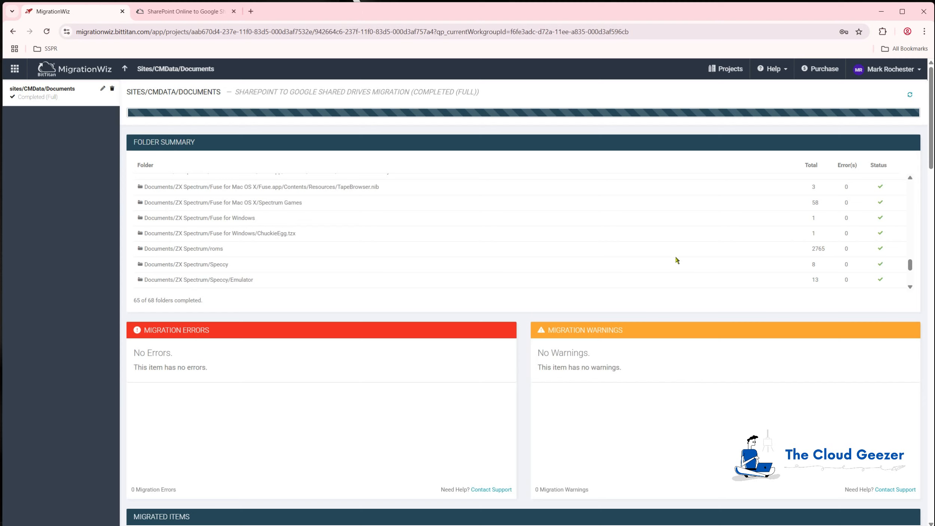
{"action": "left_click_drag", "start_coordinate": [910, 265], "coordinate": [910, 273]}
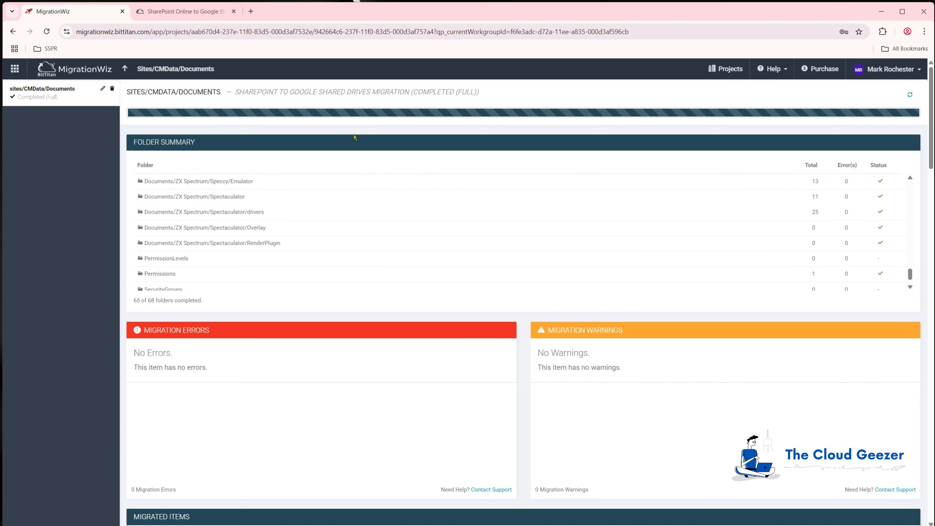
{"action": "left_click", "coordinate": [126, 71]}
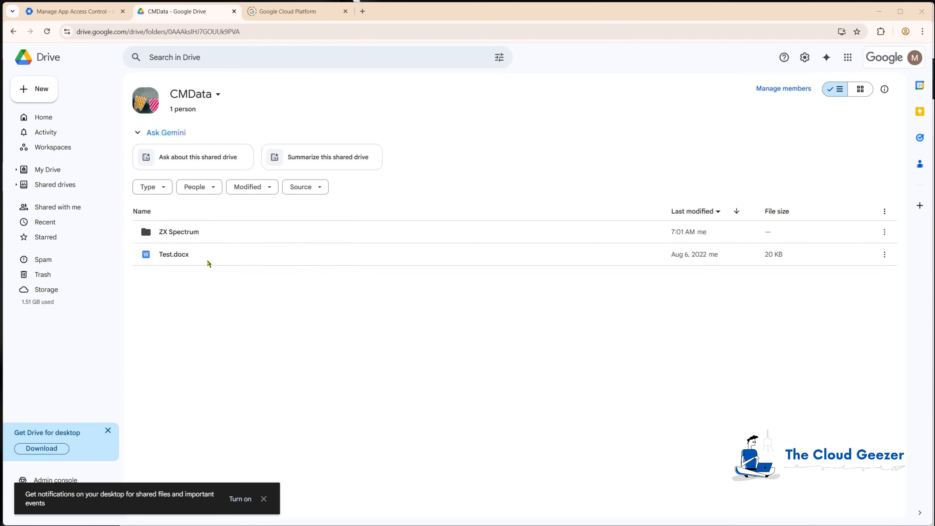
Step: In Google Drive, check the migrated contents of the CMData shared drive's ZX Spectrum folder, including roms and Spectaculator, and return to CMData
{"action": "double_click", "coordinate": [186, 234]}
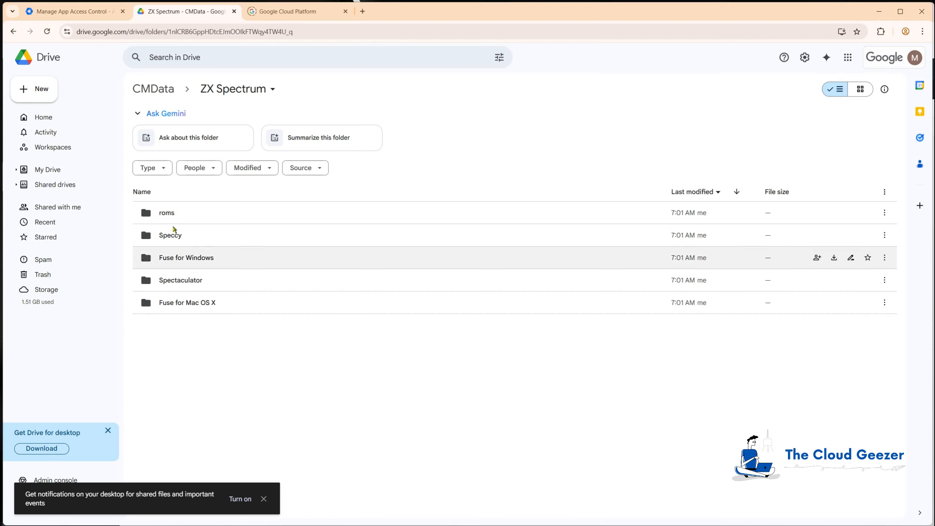
{"action": "double_click", "coordinate": [167, 213]}
{"action": "scroll", "coordinate": [307, 253], "scroll_direction": "down", "scroll_amount": 5}
{"action": "scroll", "coordinate": [308, 254], "scroll_direction": "down", "scroll_amount": 10}
{"action": "scroll", "coordinate": [309, 253], "scroll_direction": "down", "scroll_amount": 2}
{"action": "scroll", "coordinate": [307, 256], "scroll_direction": "up", "scroll_amount": 8}
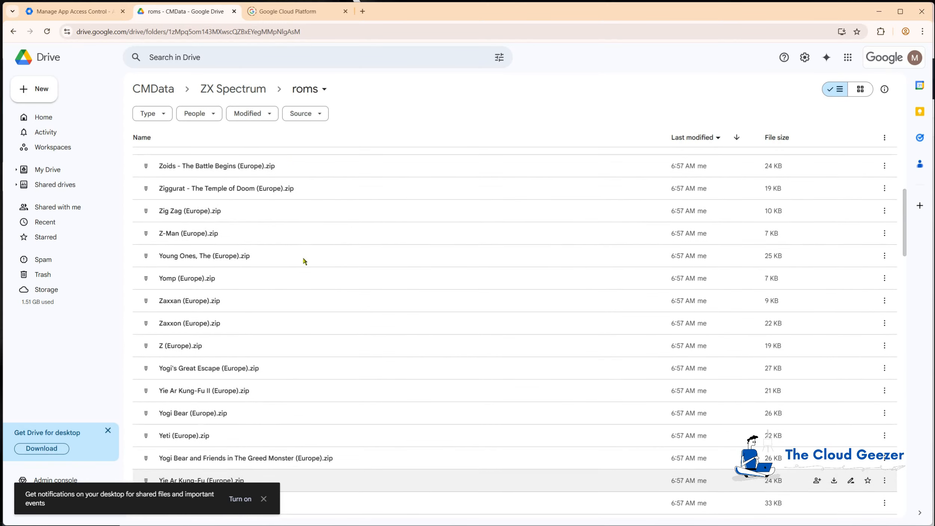
{"action": "left_click", "coordinate": [243, 89]}
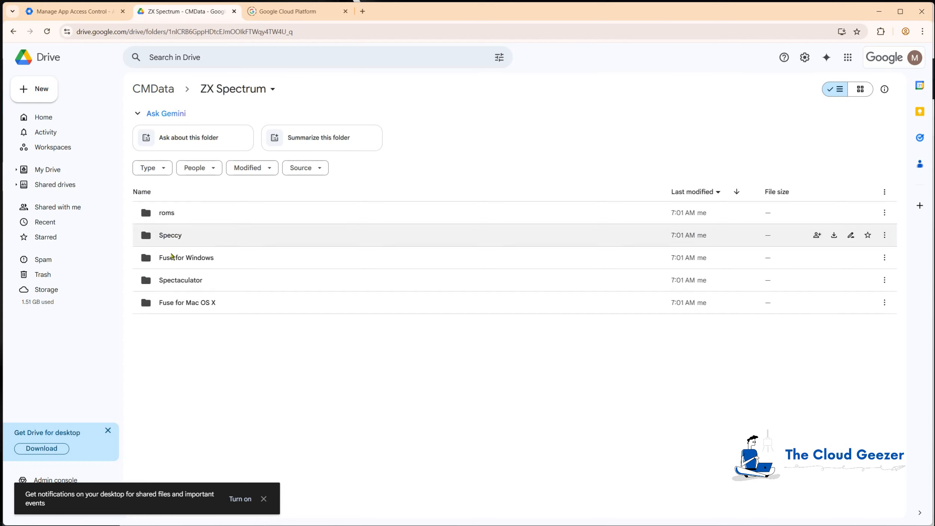
{"action": "double_click", "coordinate": [182, 281]}
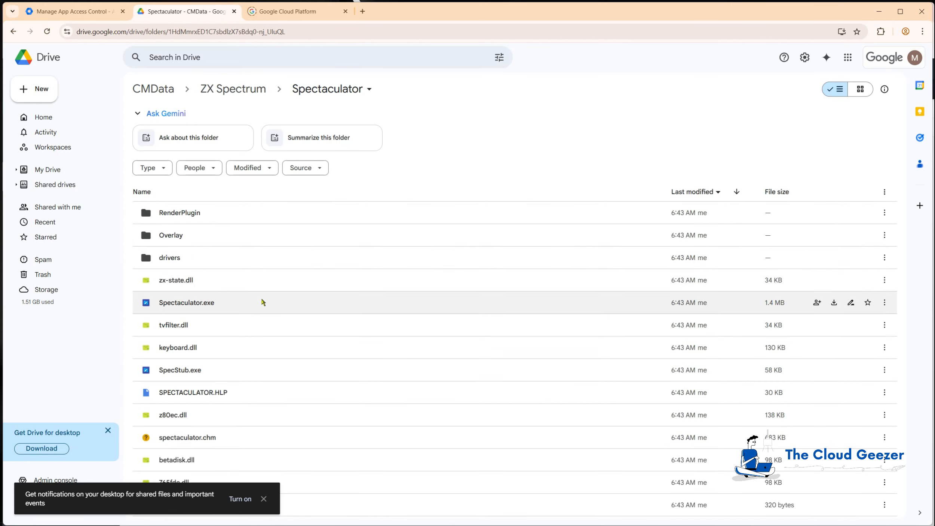
{"action": "left_click", "coordinate": [243, 89]}
{"action": "left_click", "coordinate": [149, 89]}
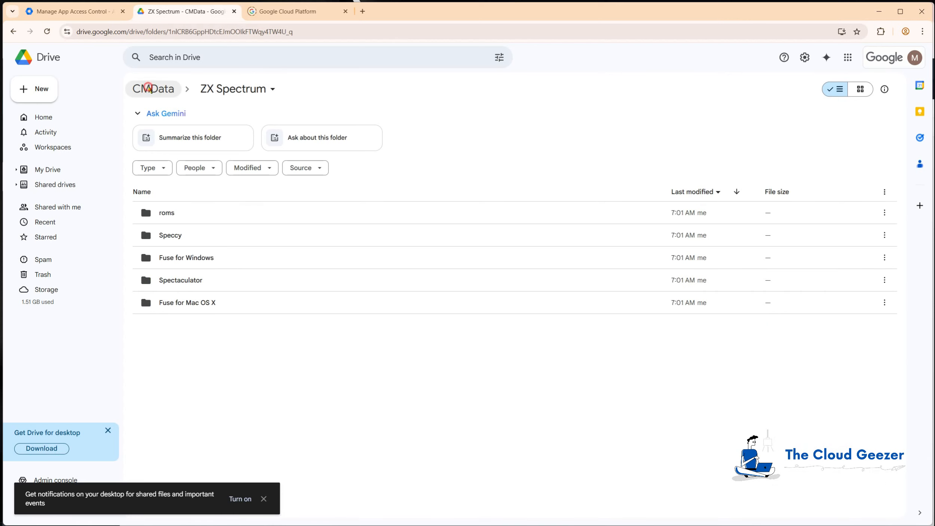